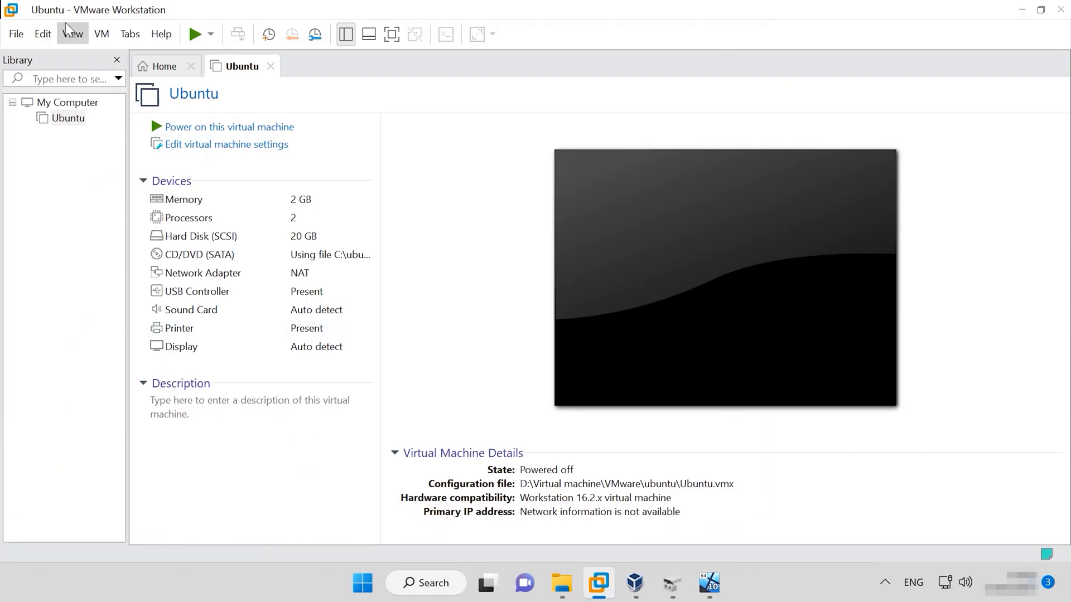
Compact and defragment the Ubuntu virtual machine's SCSI hard disk in its hardware settings.
click(70, 122)
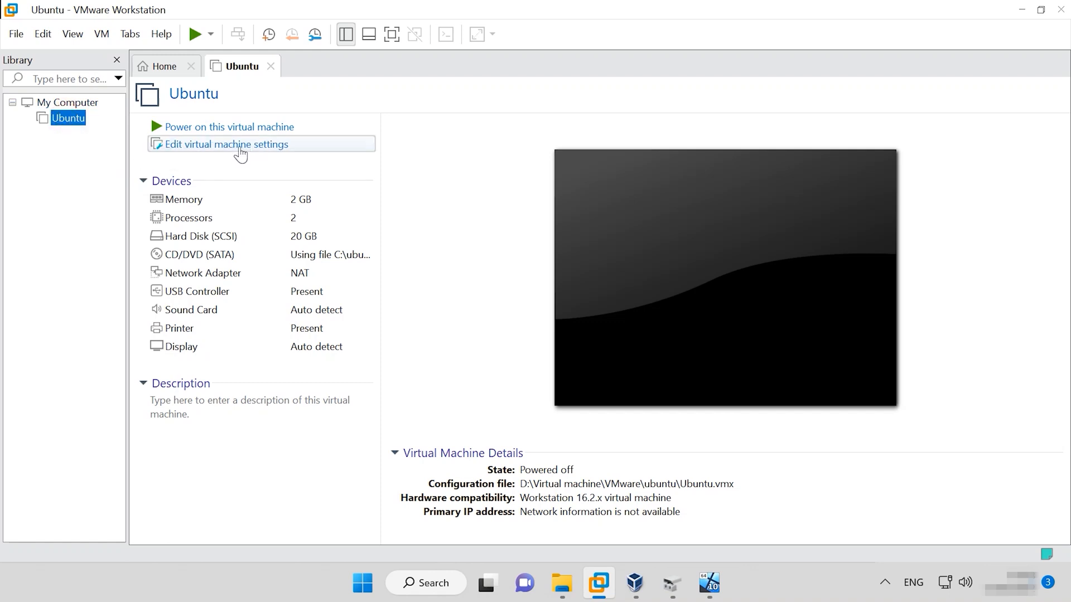
click(234, 149)
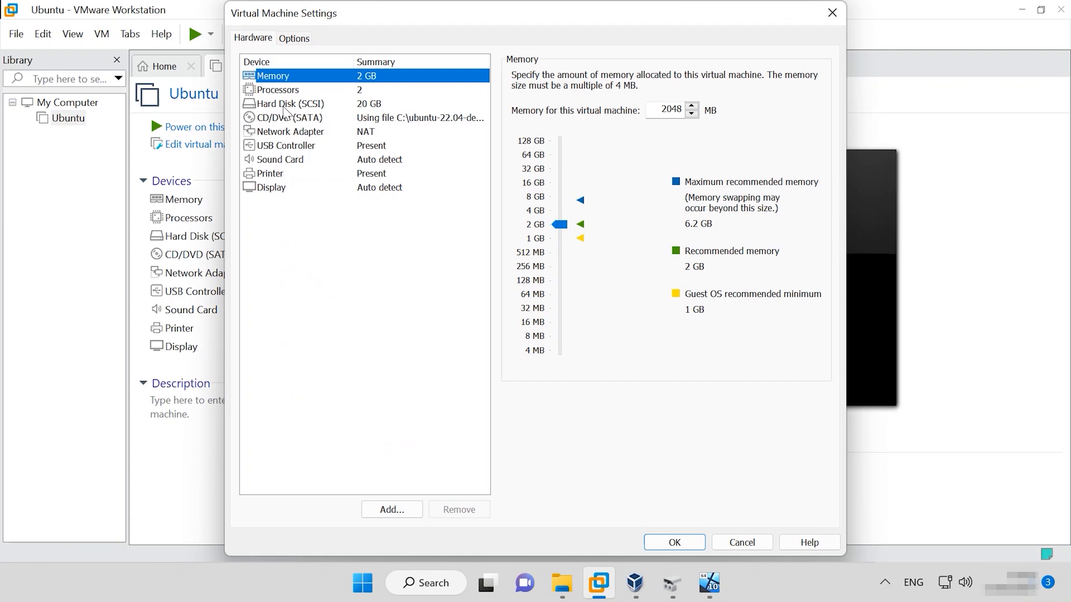
click(290, 105)
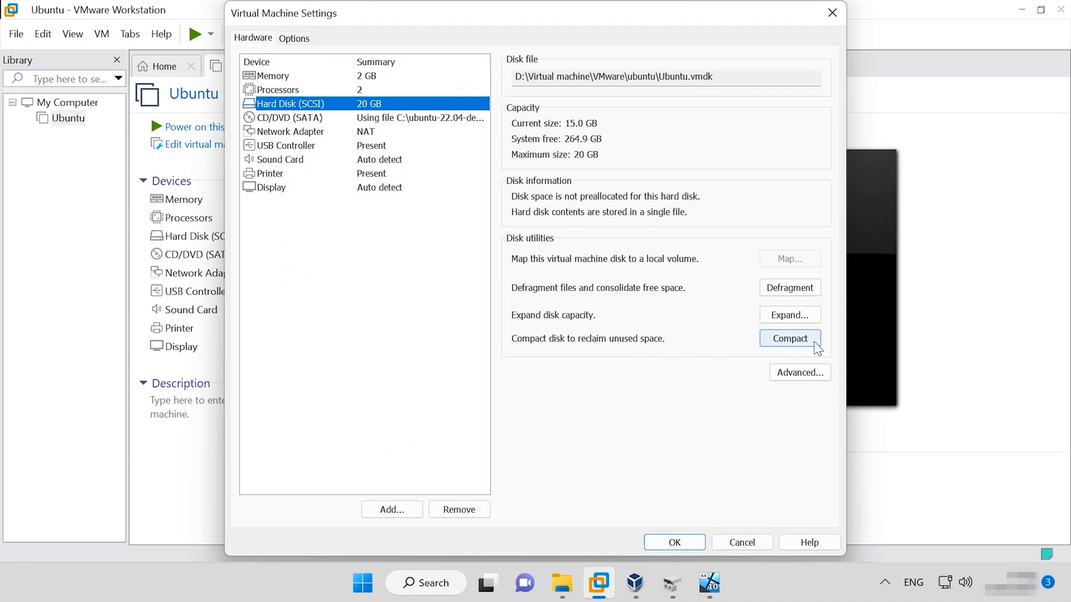
click(798, 344)
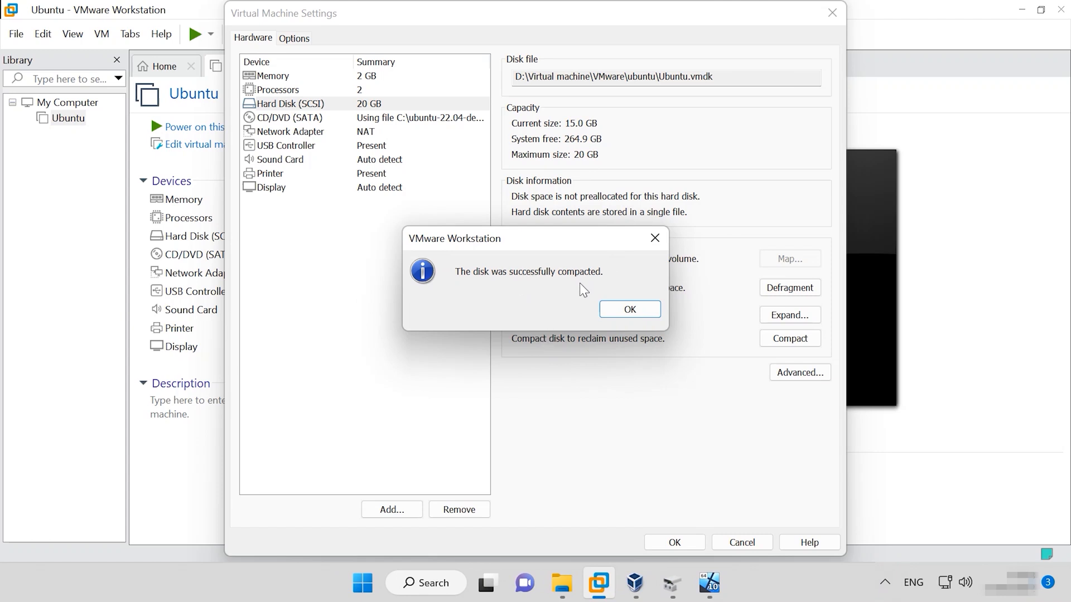
click(639, 316)
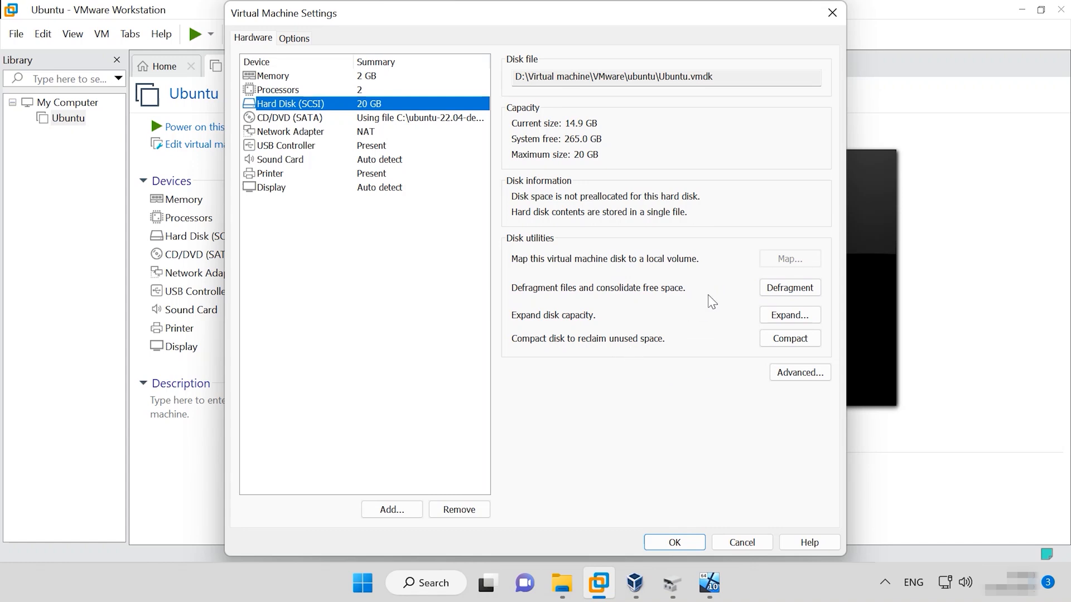
click(795, 289)
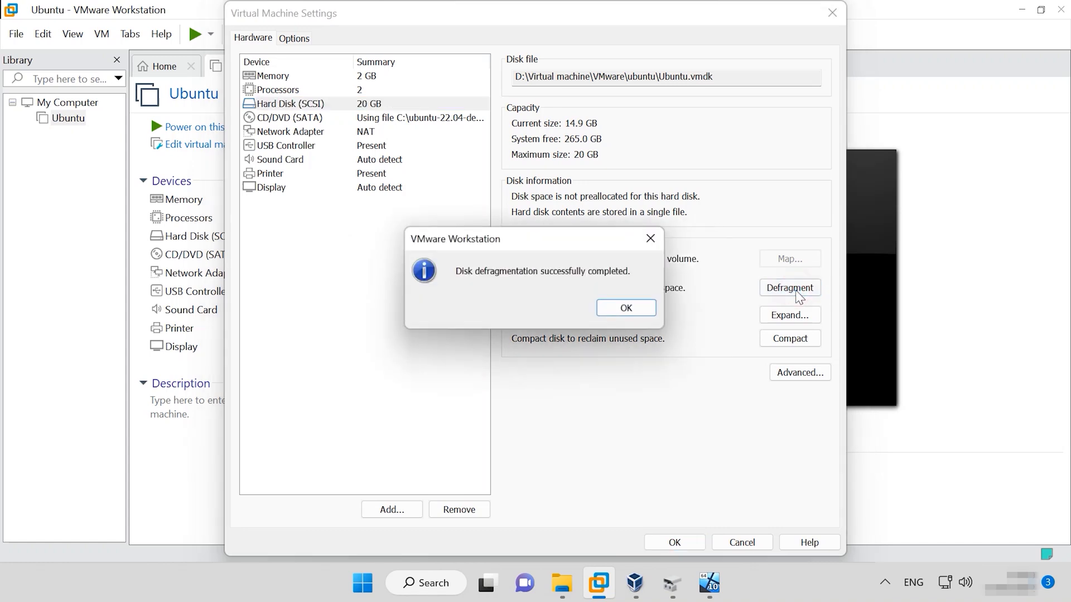
click(631, 311)
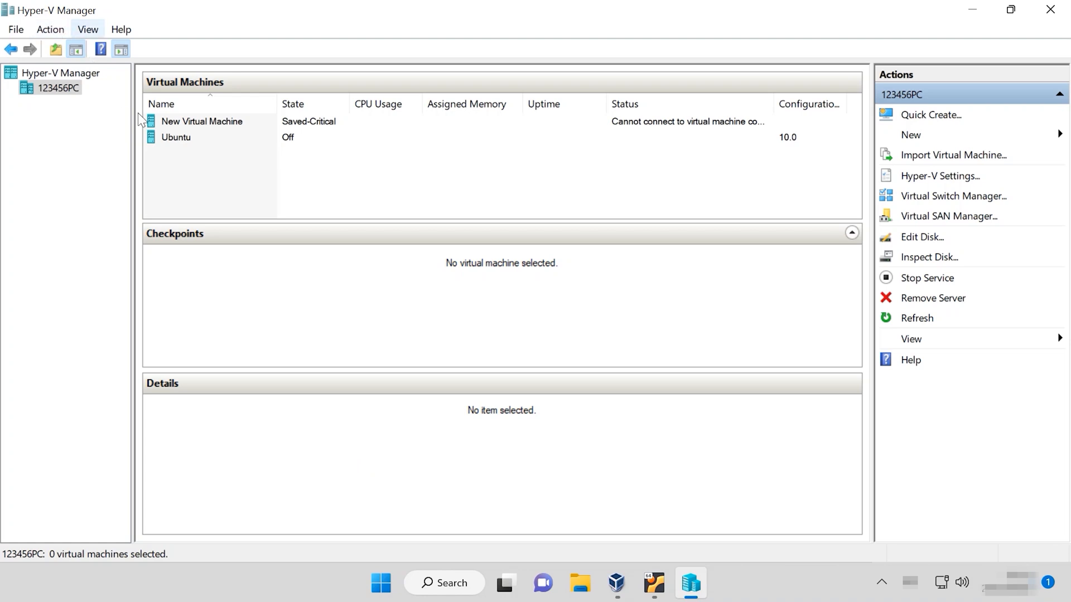
In Hyper-V Manager, compact the Ubuntu machine's virtual hard disk Ubuntu.vhdx and inspect the disk.
click(174, 139)
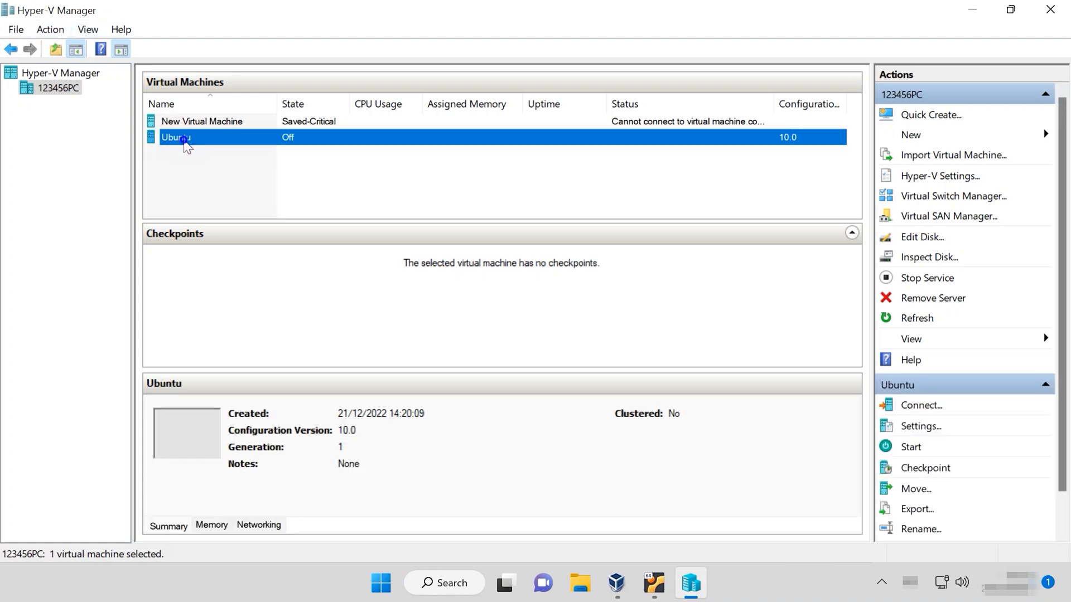
right_click(184, 140)
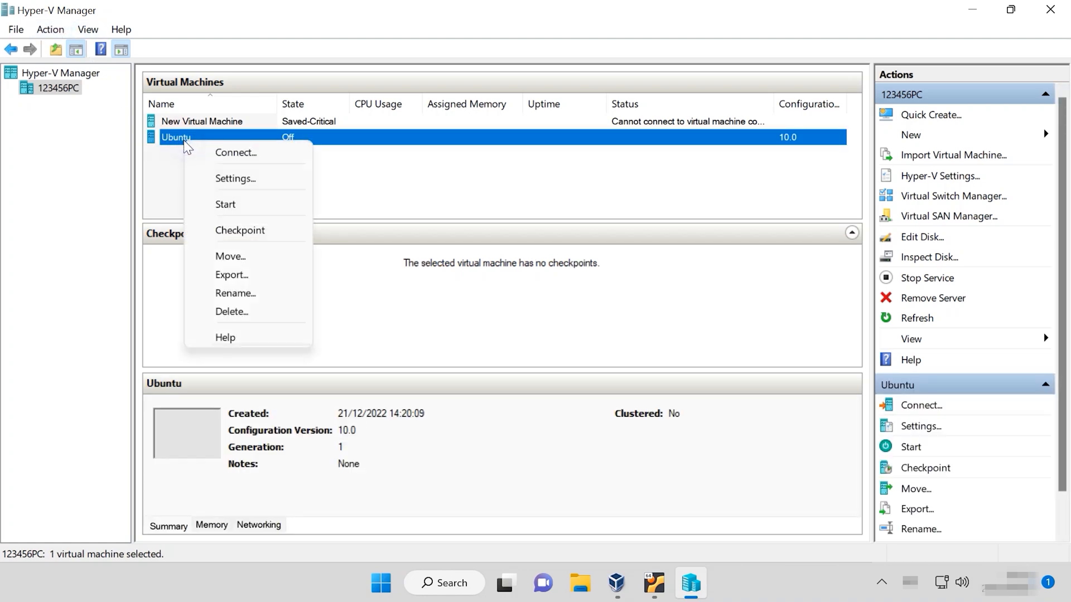
click(245, 178)
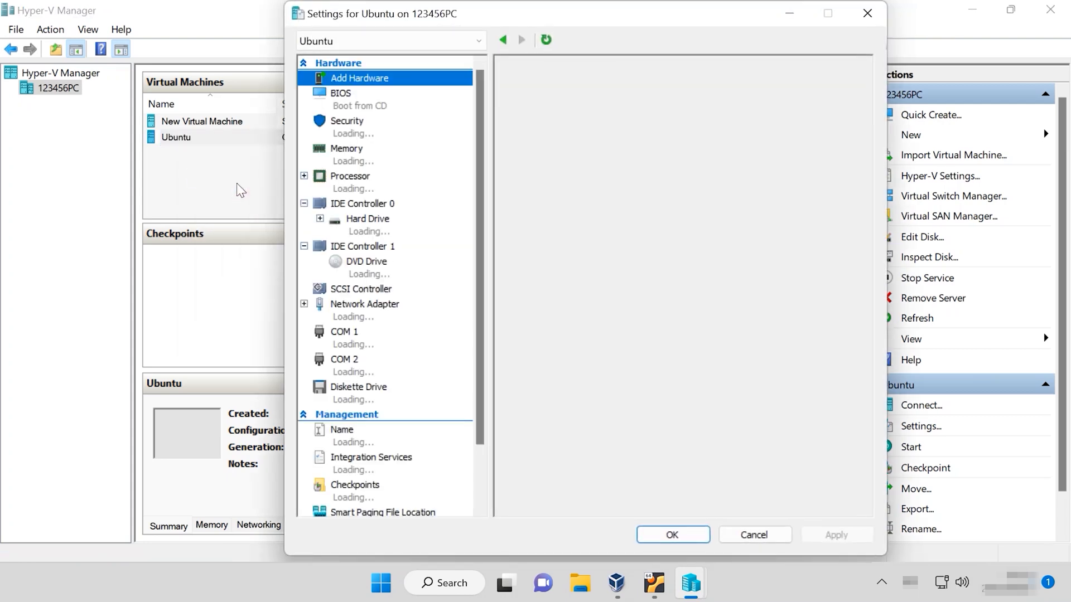
click(368, 222)
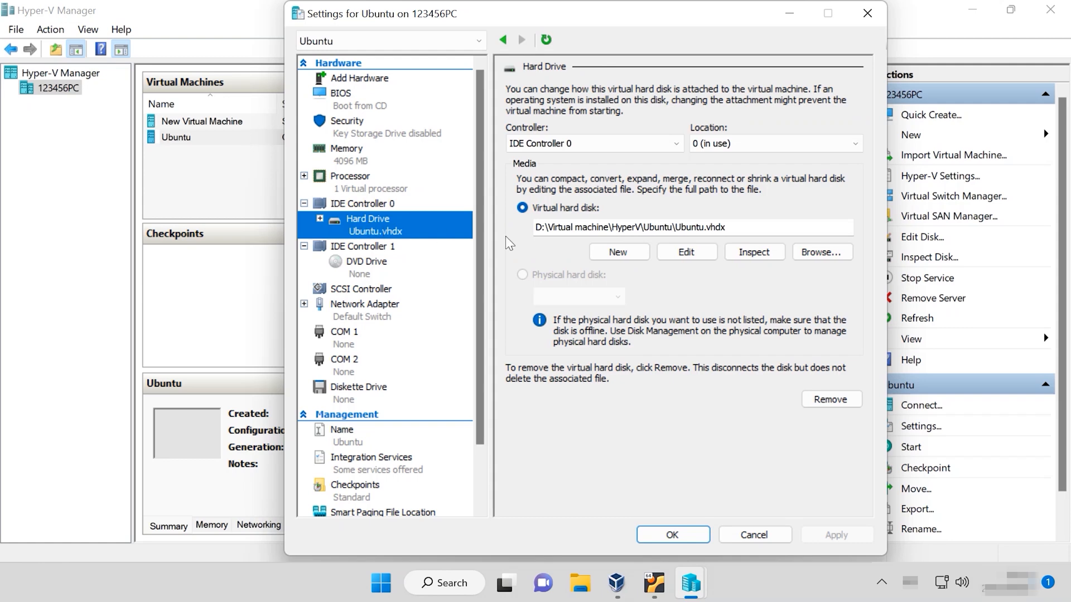
click(692, 257)
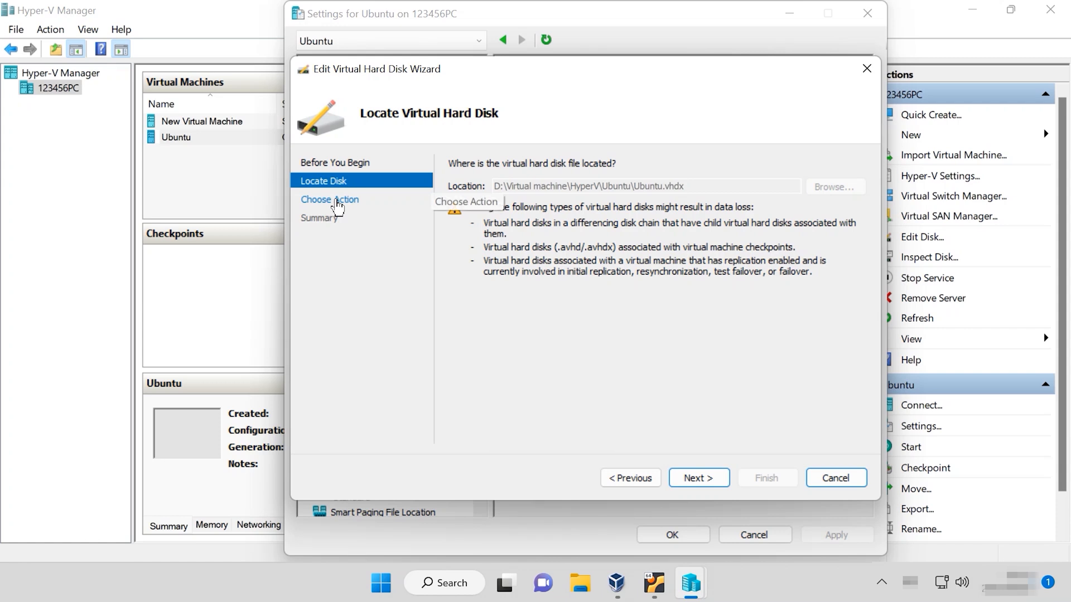
click(337, 201)
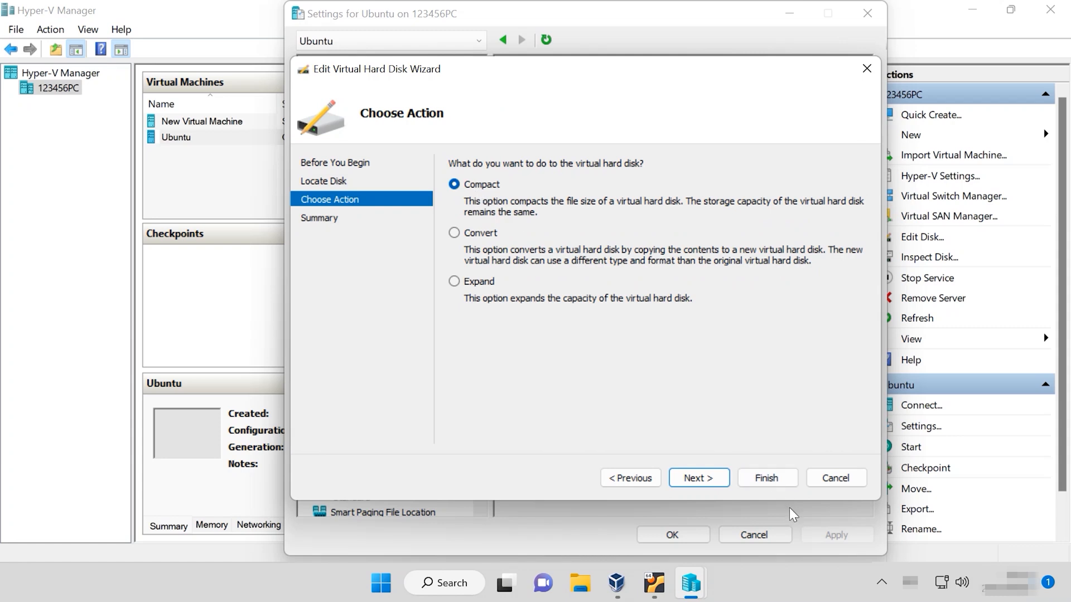
click(710, 482)
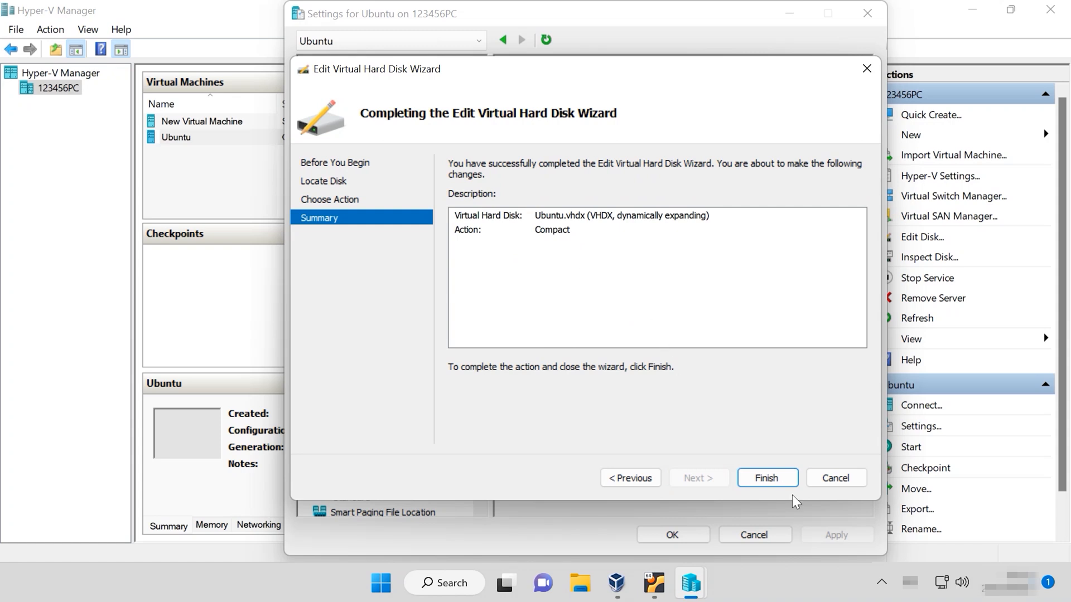
click(776, 486)
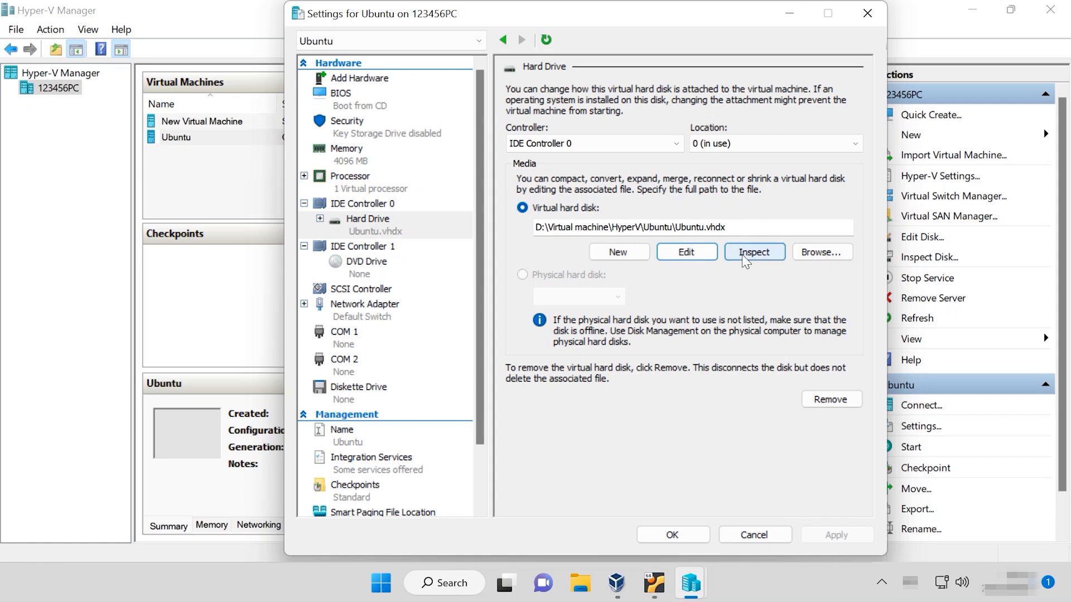
click(759, 260)
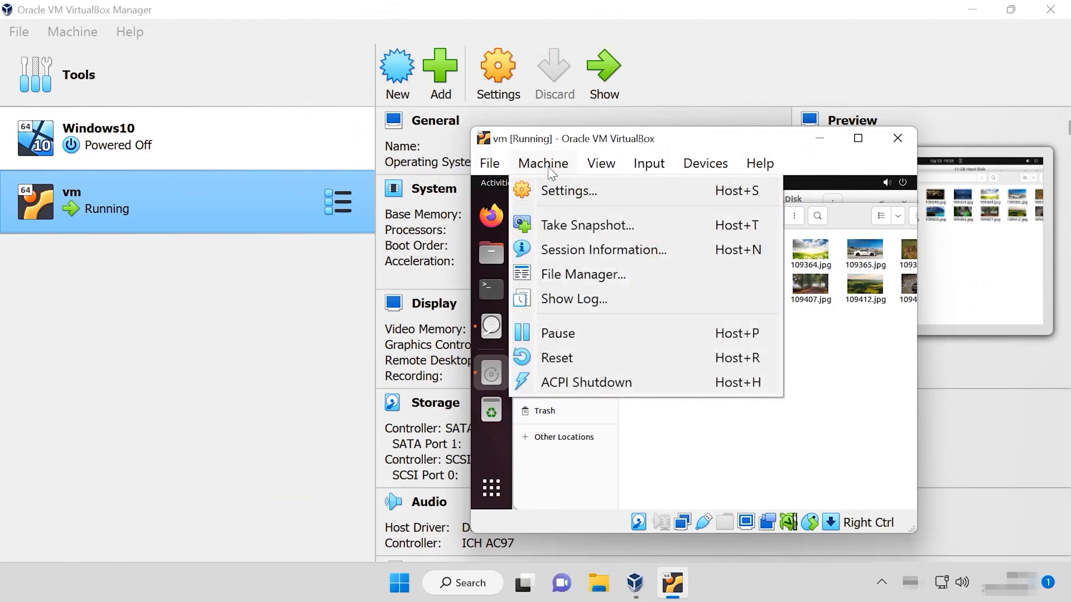
Shut down the running vm machine in VirtualBox via ACPI and start diskpart in an administrator Command Prompt.
click(592, 388)
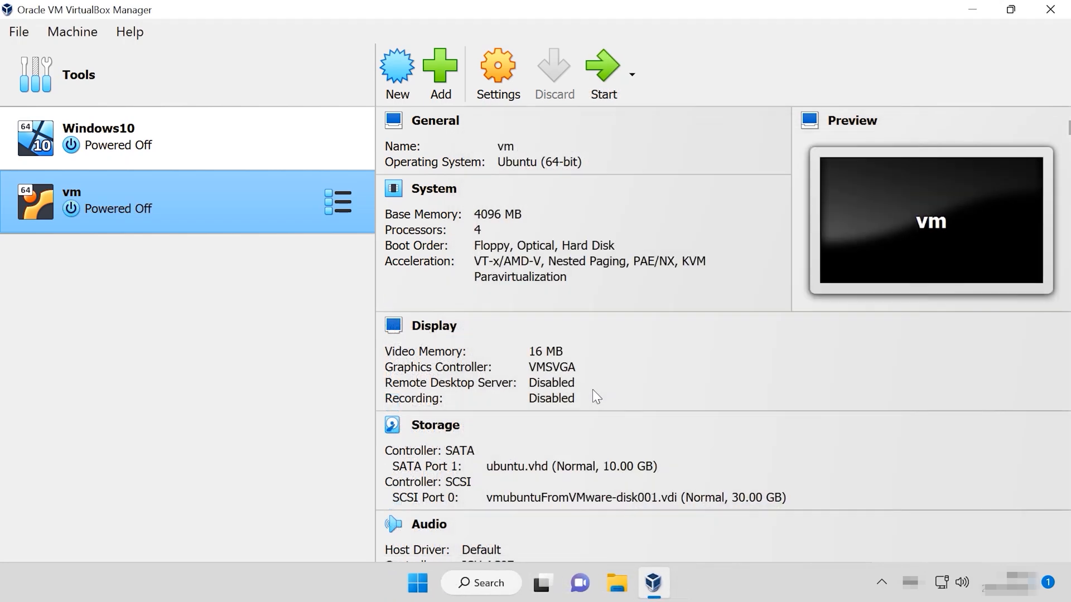
click(489, 583)
text(cm)
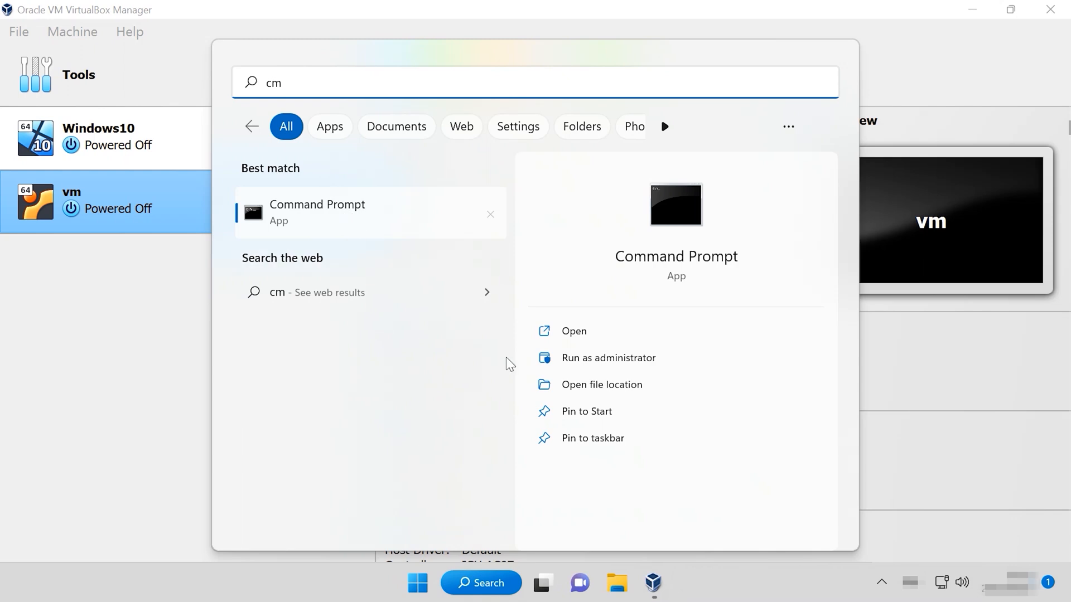
click(620, 359)
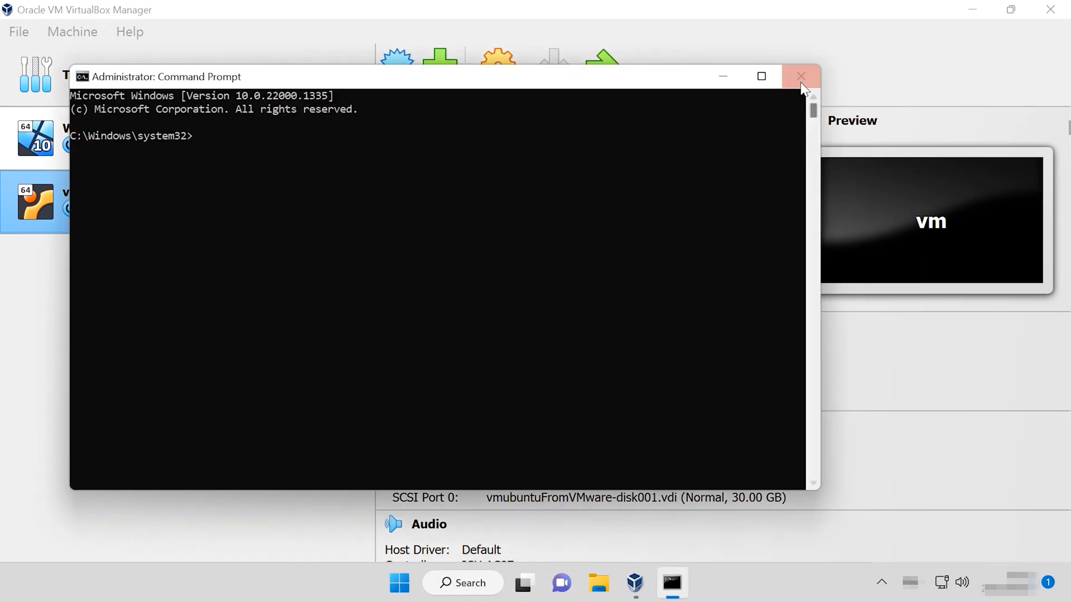
click(763, 76)
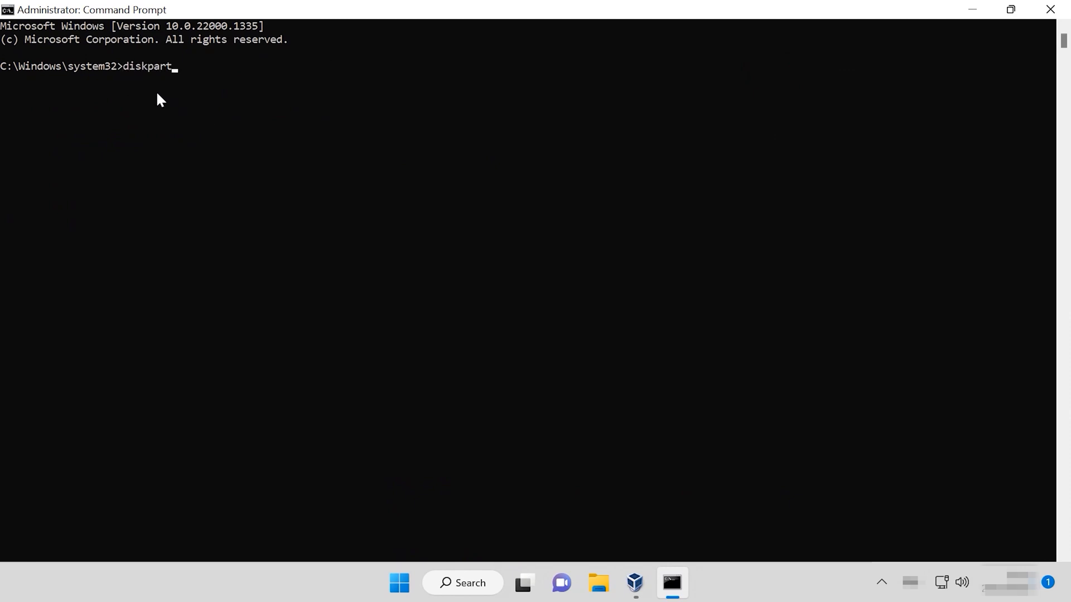
key(Return)
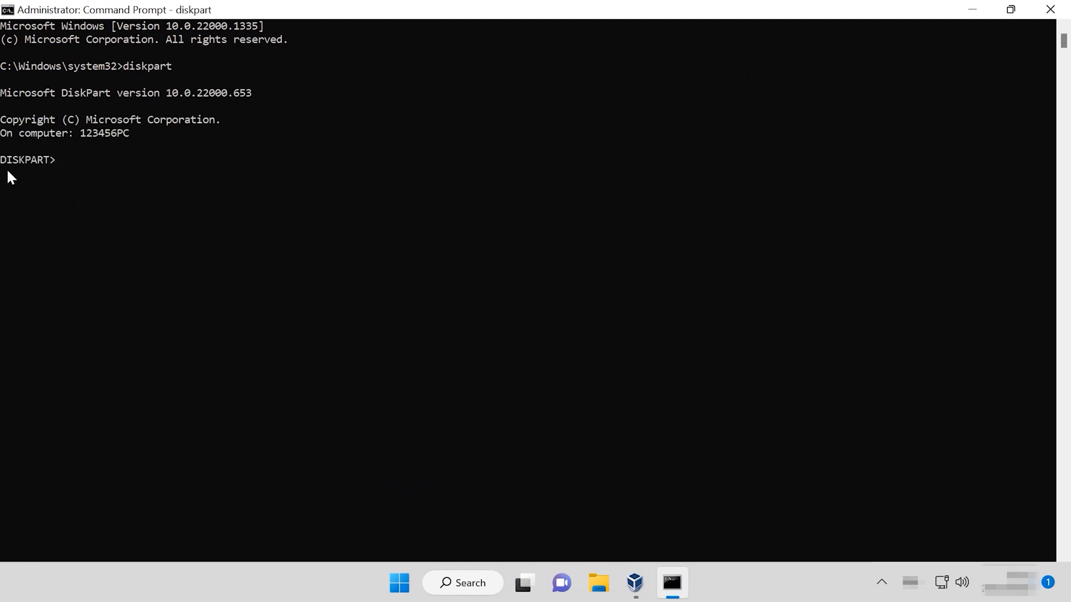
In File Explorer, copy the path of ubuntu.vhd from D:\Virtual machine\VirtualBox\ubuntu\vm.
click(598, 583)
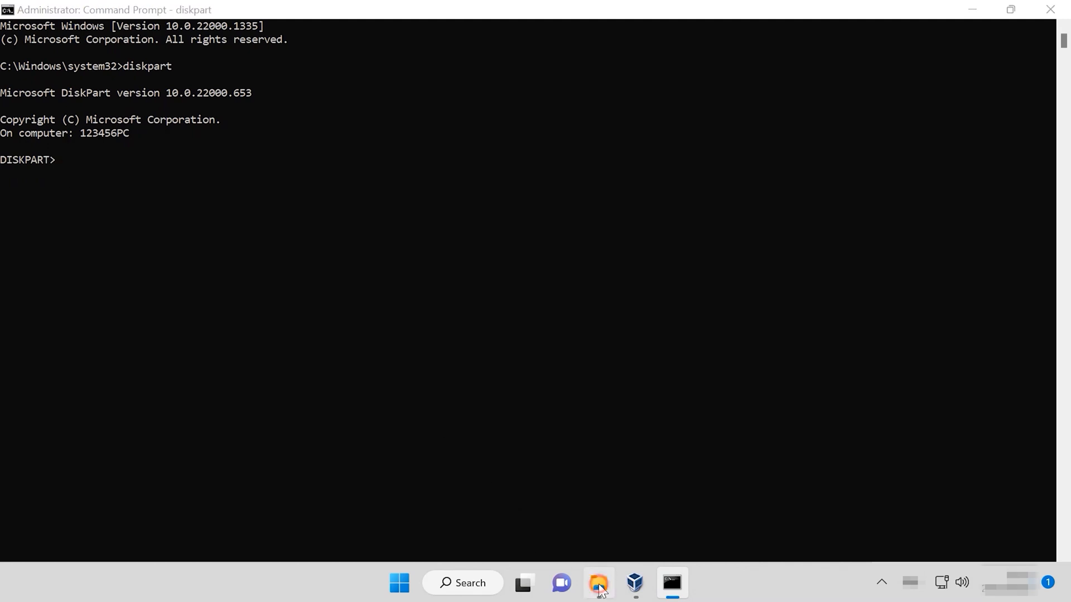
click(343, 198)
double_click(525, 189)
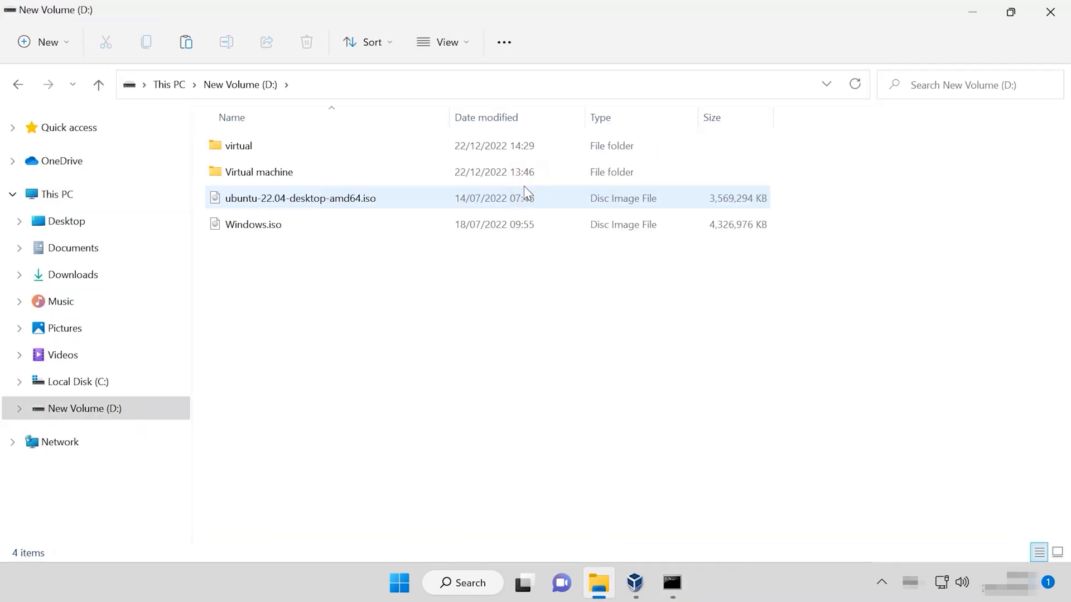
double_click(258, 172)
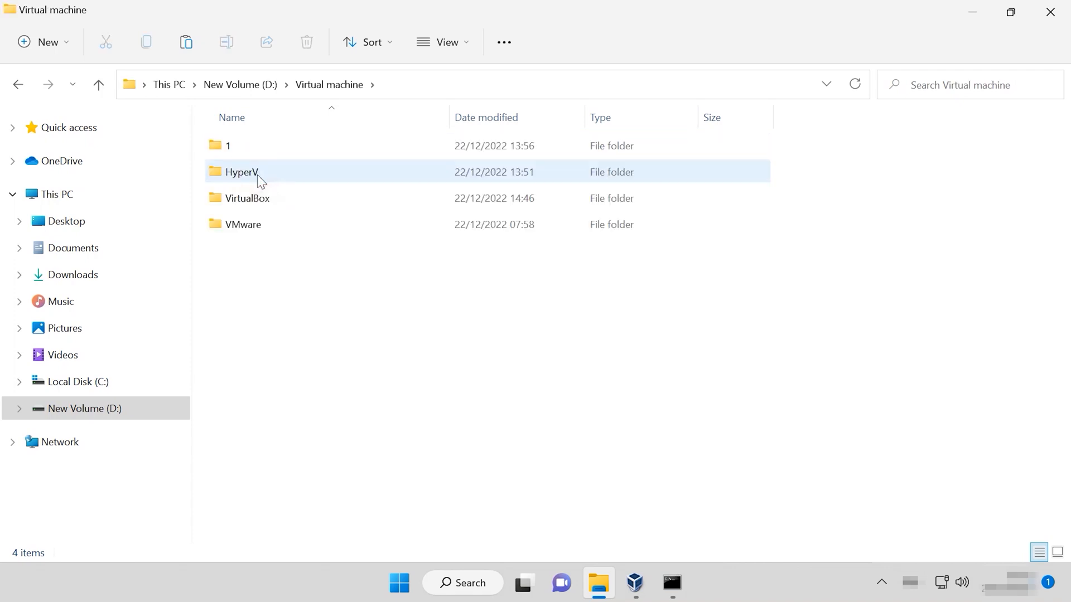
double_click(255, 206)
double_click(248, 147)
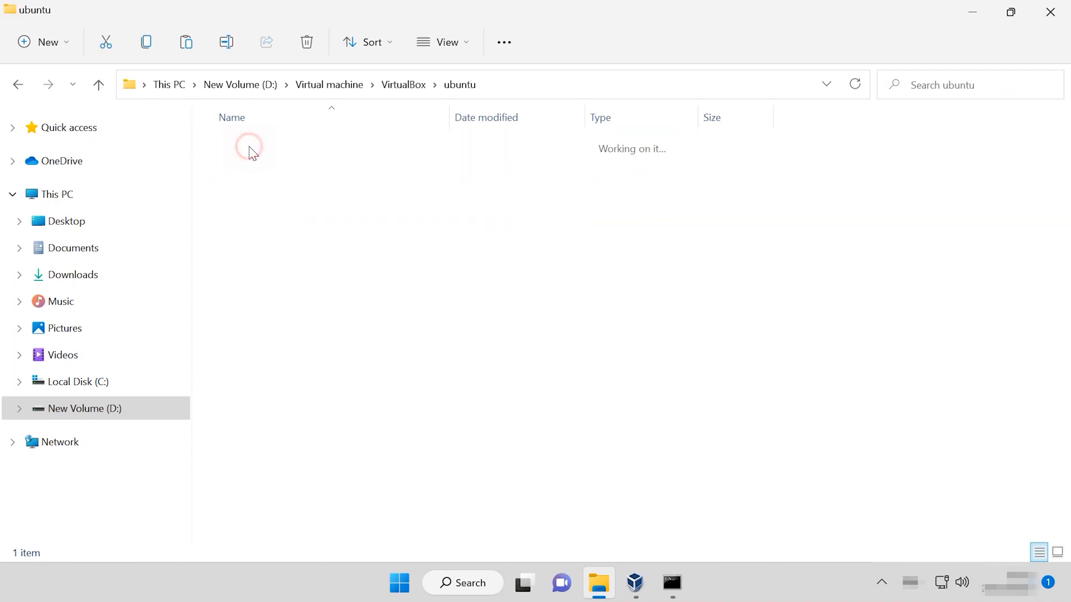
double_click(249, 151)
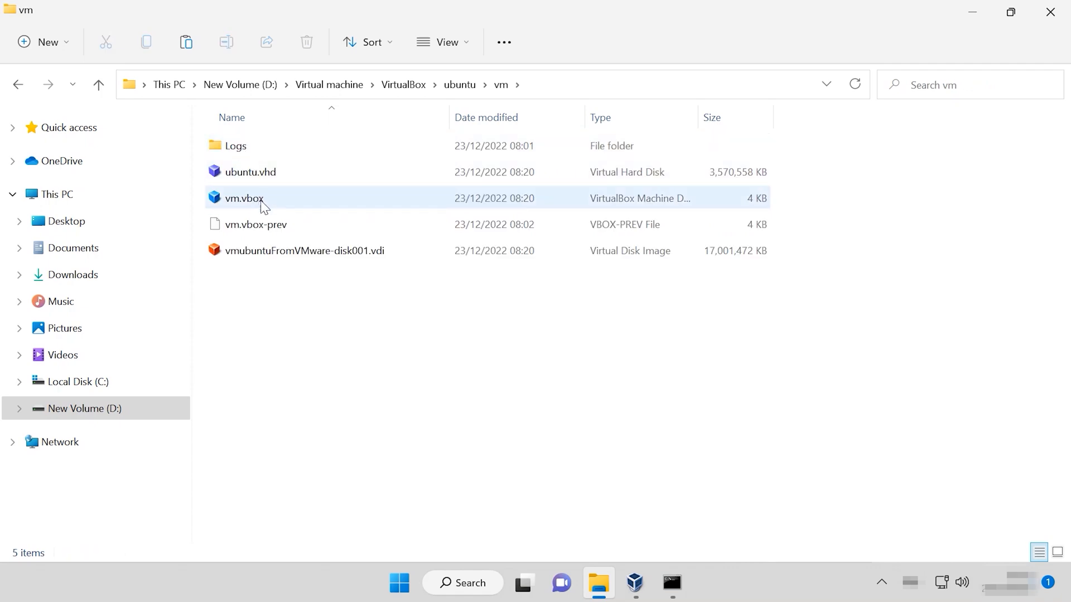
click(272, 174)
right_click(270, 172)
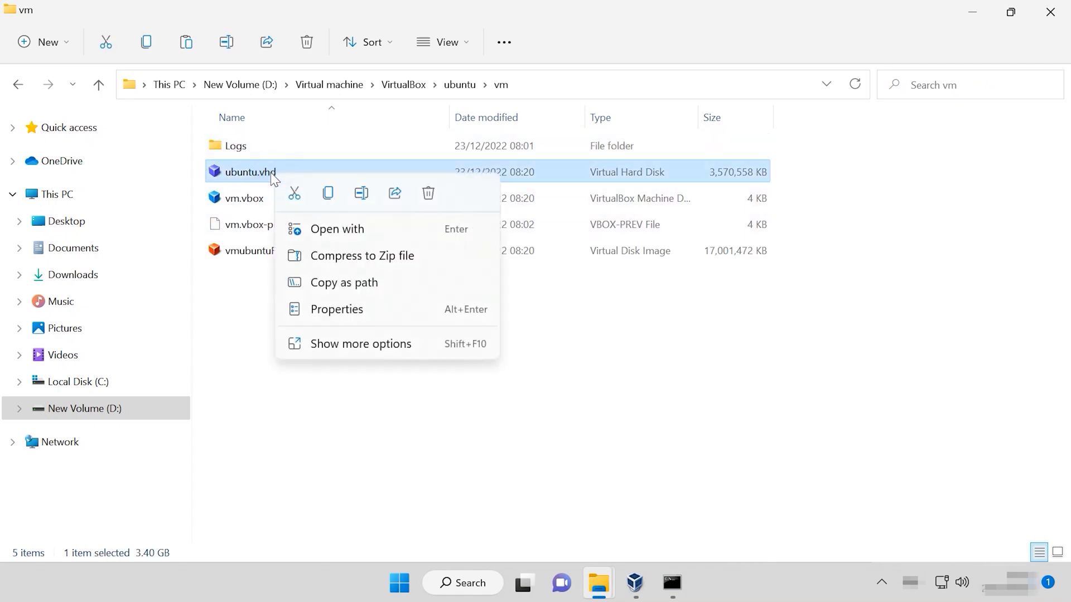
click(362, 282)
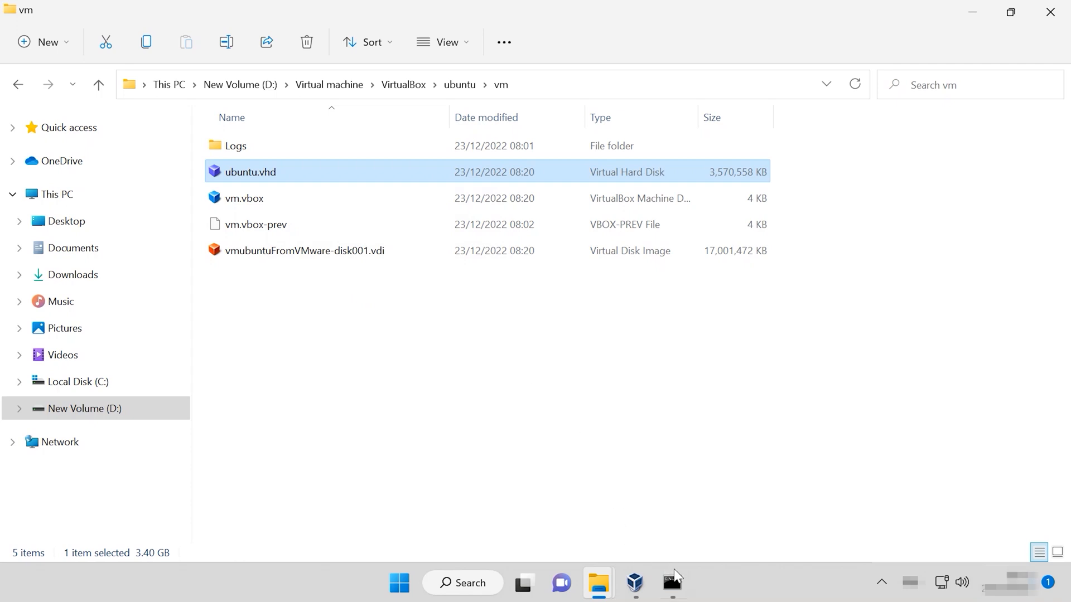
In DiskPart, select the virtual disk with select vdisk file="D:\Virtual machine\VirtualBox\ubuntu\vm\ubuntu.vhd".
click(672, 583)
text(select vdisk filr)
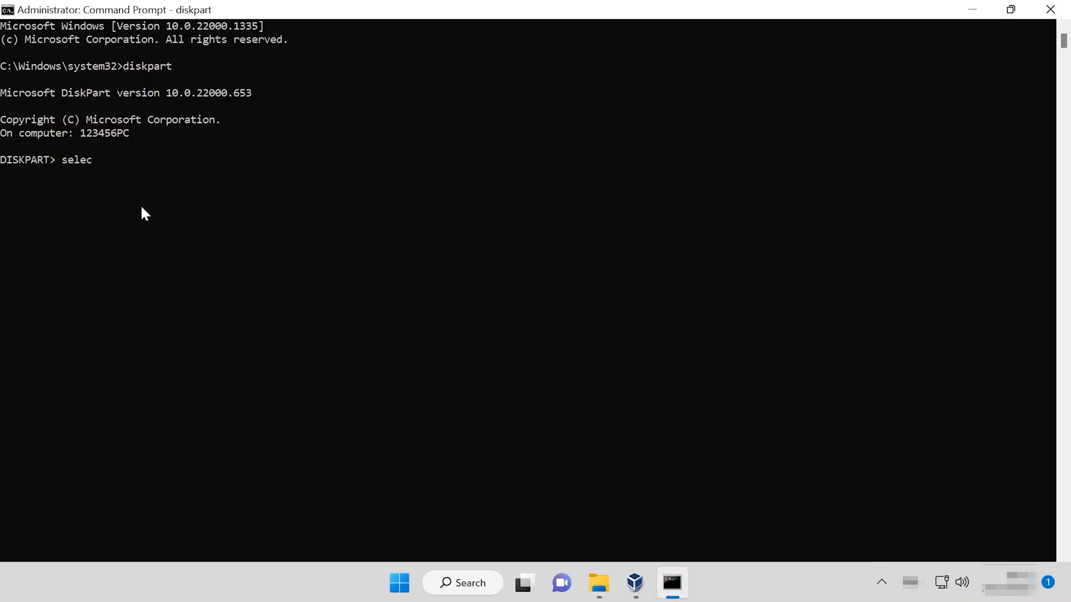
key(BackSpace)
text(e=)
right_click(199, 175)
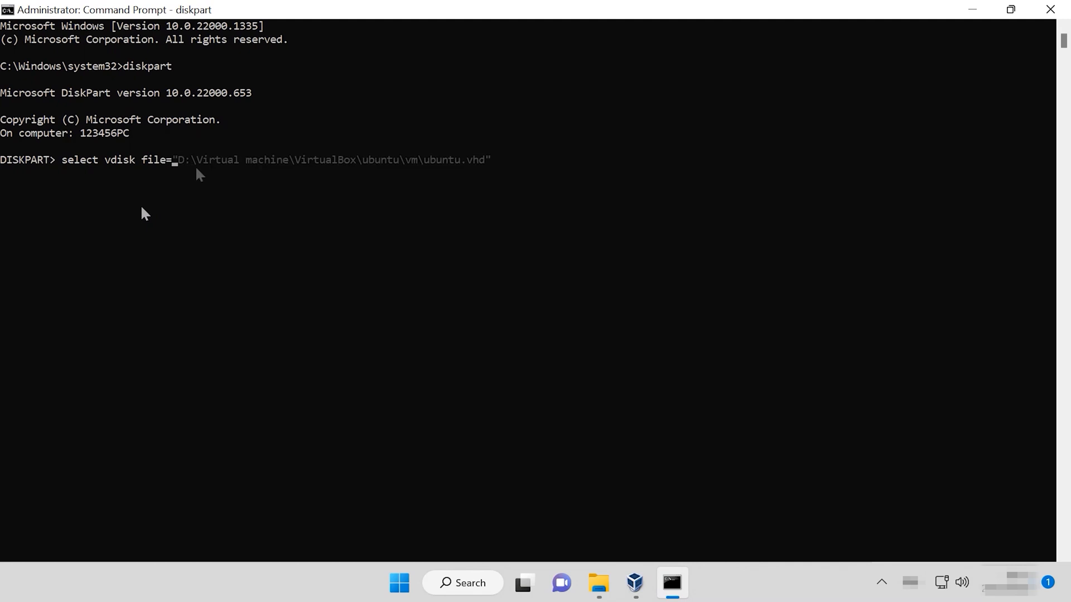
key(Left)
key(Left)
key(Left)
key(Left)
key(Left)
key(Left)
key(Left)
key(Left)
key(Left)
key(Left)
key(Left)
key(Left)
key(Left)
key(Left)
key(Left)
key(Left)
key(Left)
key(Left)
key(Left)
key(Left)
key(Right)
key(Right)
key(Right)
key(Right)
key(Right)
key(Right)
key(Right)
key(Right)
key(Right)
key(Right)
key(Right)
key(Right)
key(Right)
key(Right)
key(Right)
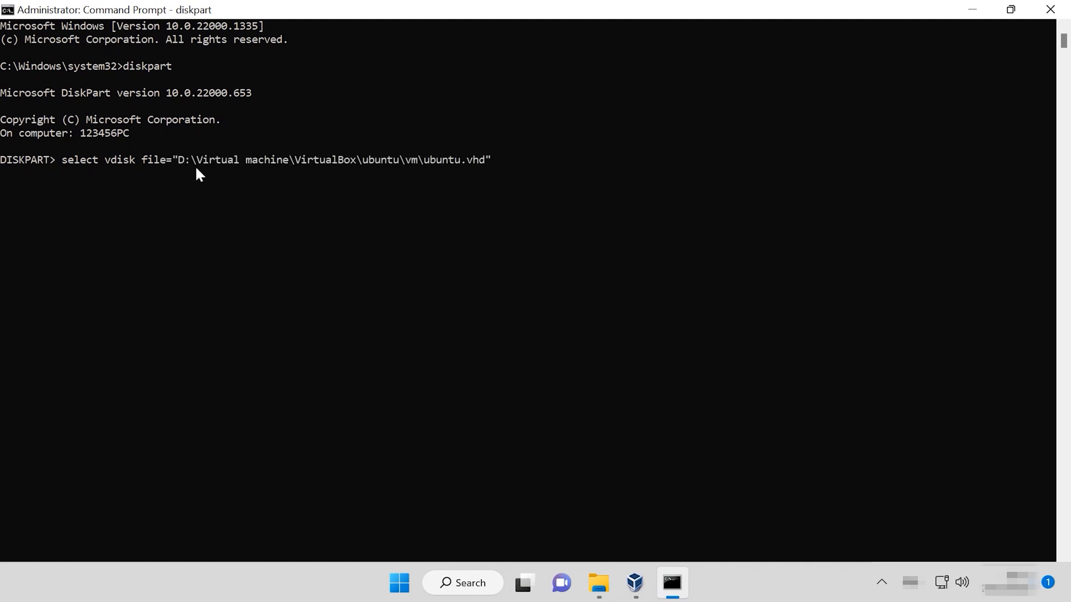
key(Return)
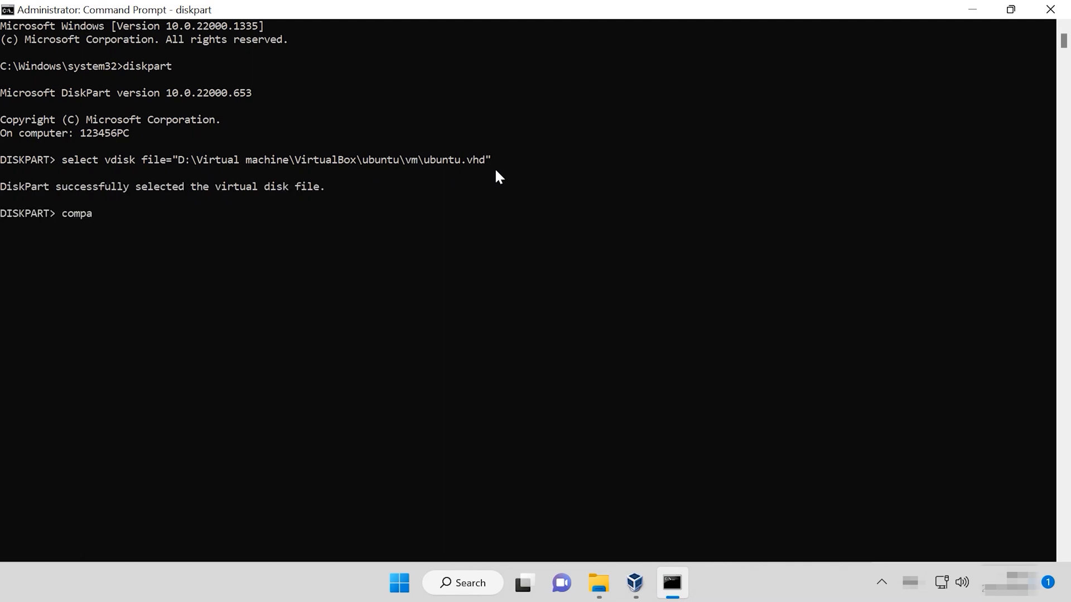
Run compact vdisk on the selected virtual disk and finish with detach vdisk.
text(isk)
key(Return)
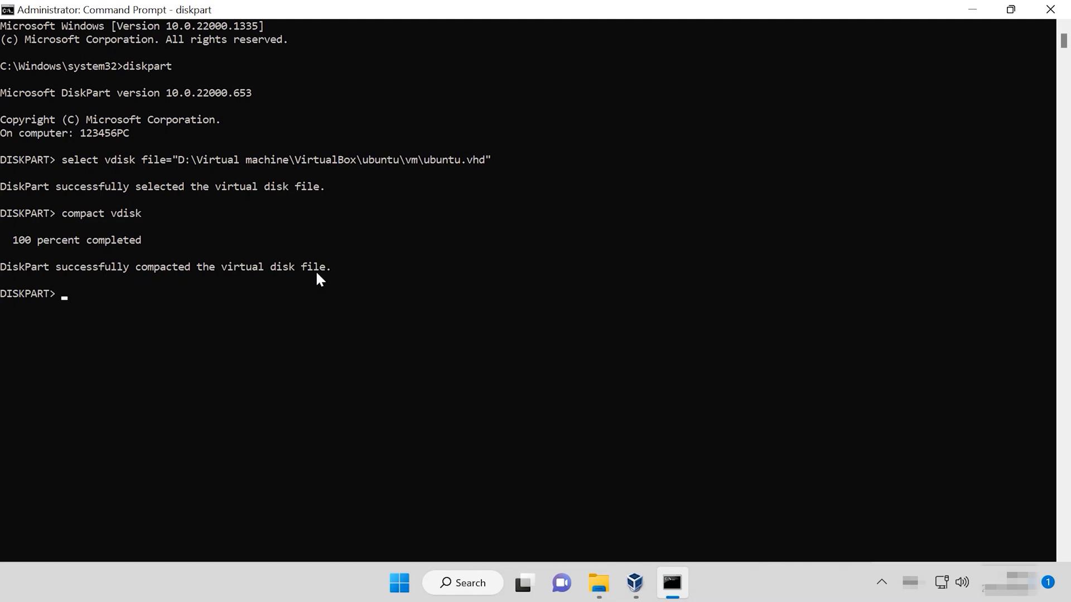
text(etach vdisk)
key(Return)
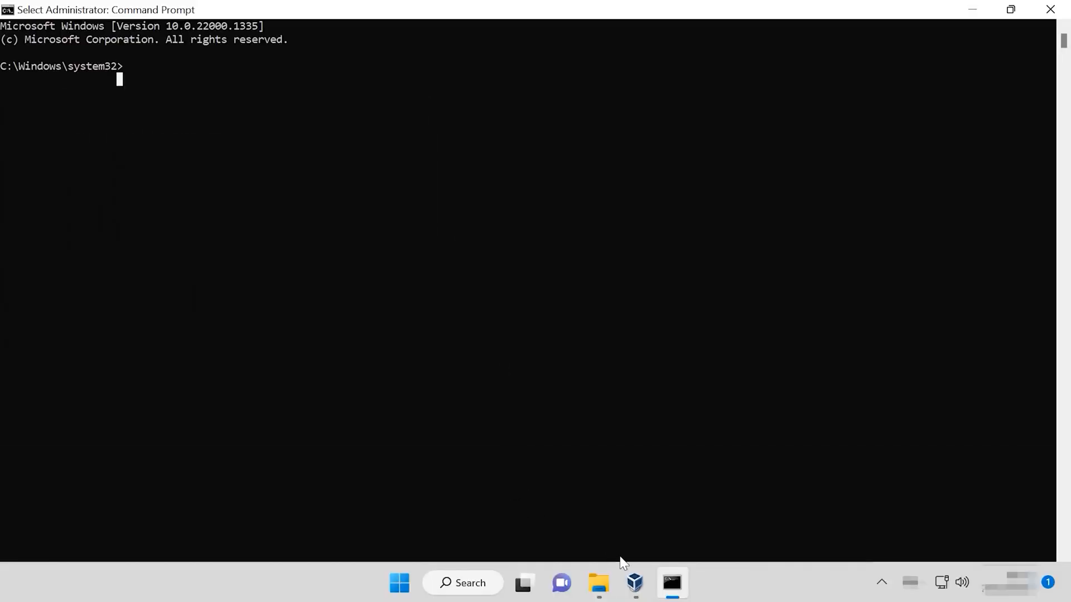
In File Explorer, open C:\Program Files\Oracle\VirtualBox and copy the folder's path.
click(599, 584)
double_click(317, 184)
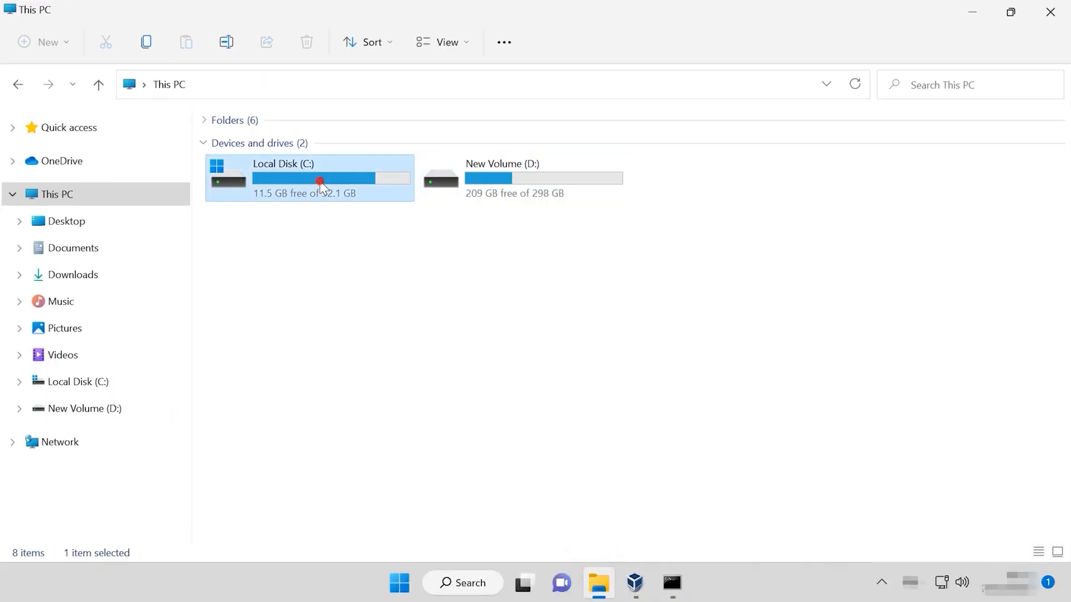
double_click(279, 252)
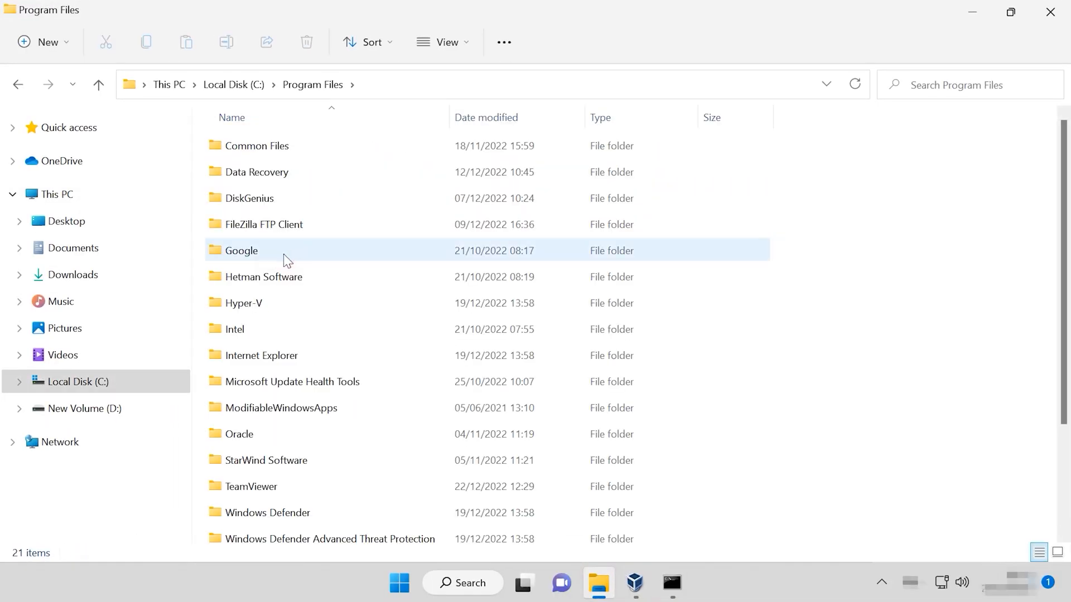
double_click(259, 432)
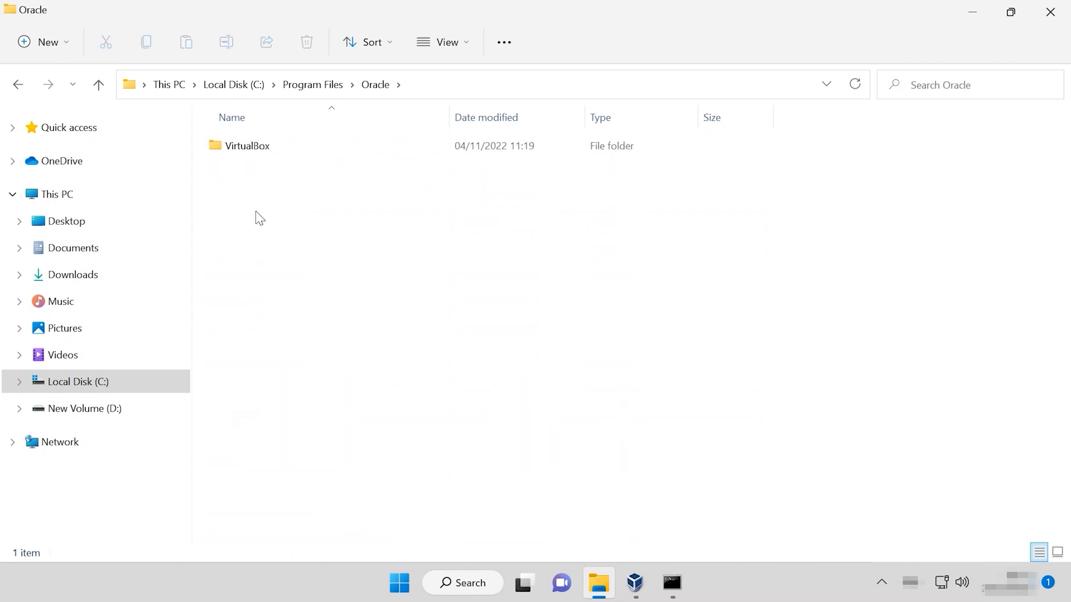
double_click(256, 149)
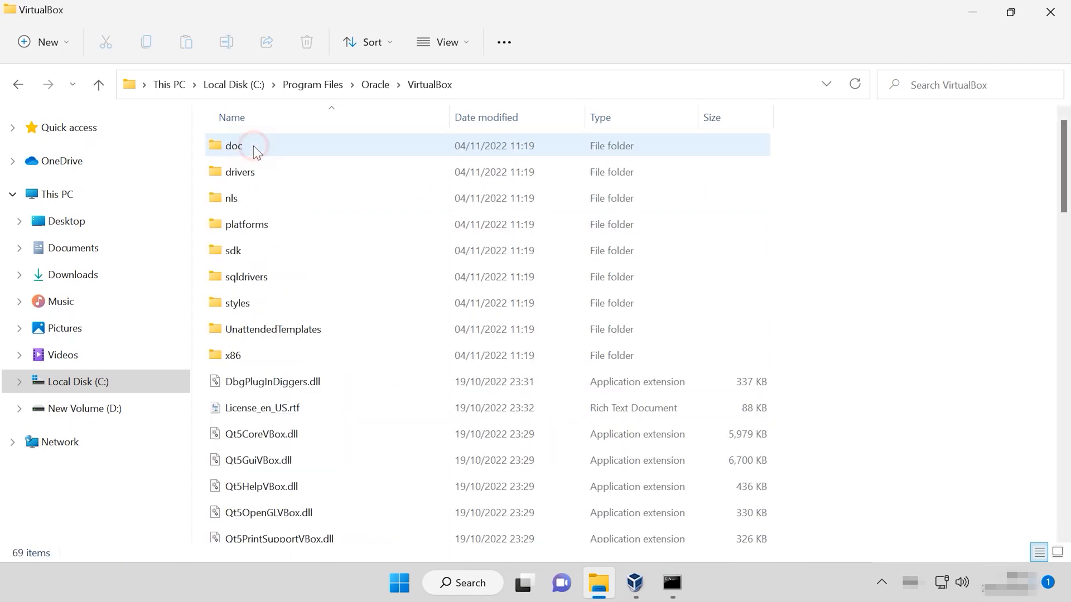
click(472, 76)
right_click(277, 86)
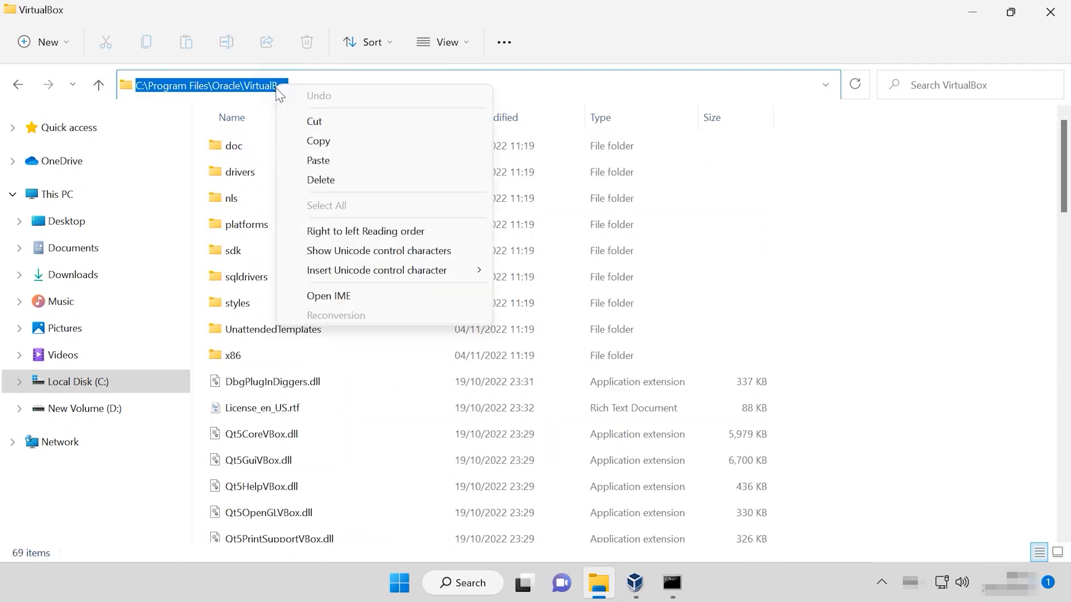
click(301, 139)
In the administrator Command Prompt, change to the VirtualBox program folder with cd C:\Program Files\Oracle\VirtualBox.
click(672, 583)
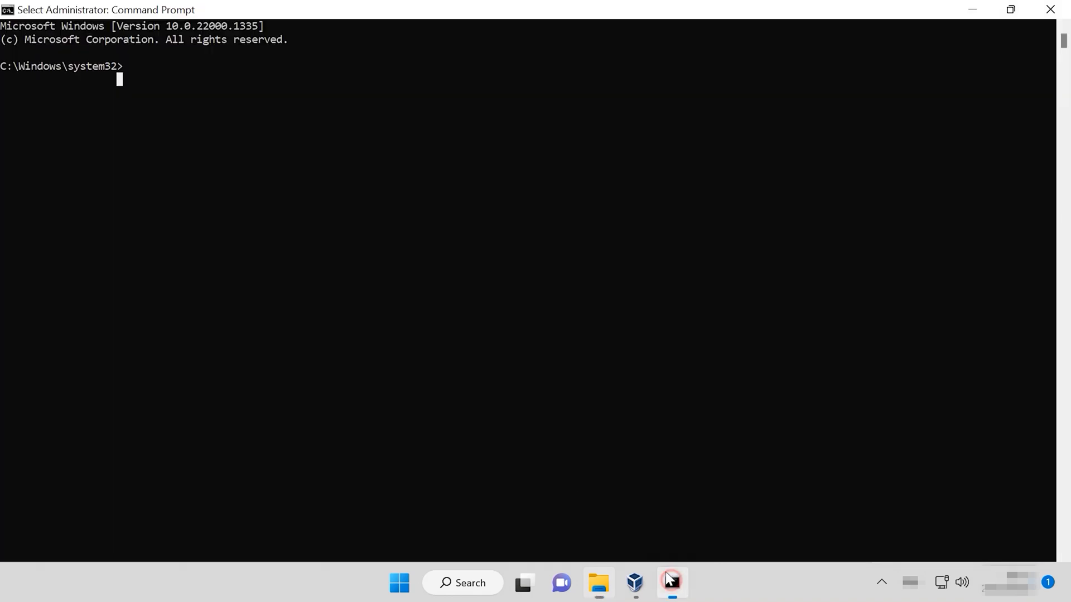
text(cd)
right_click(156, 70)
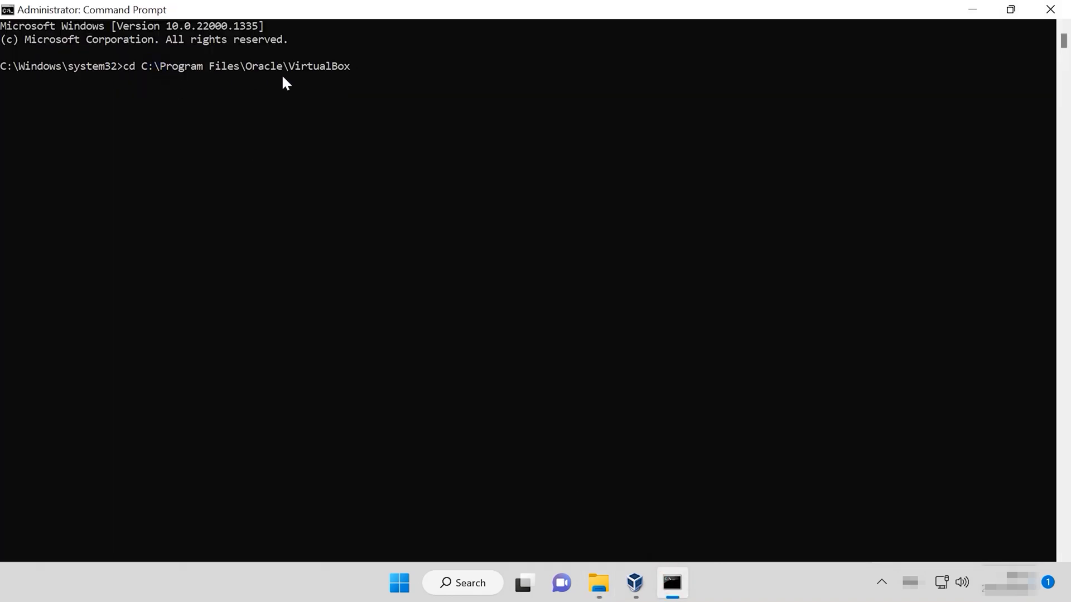
key(Return)
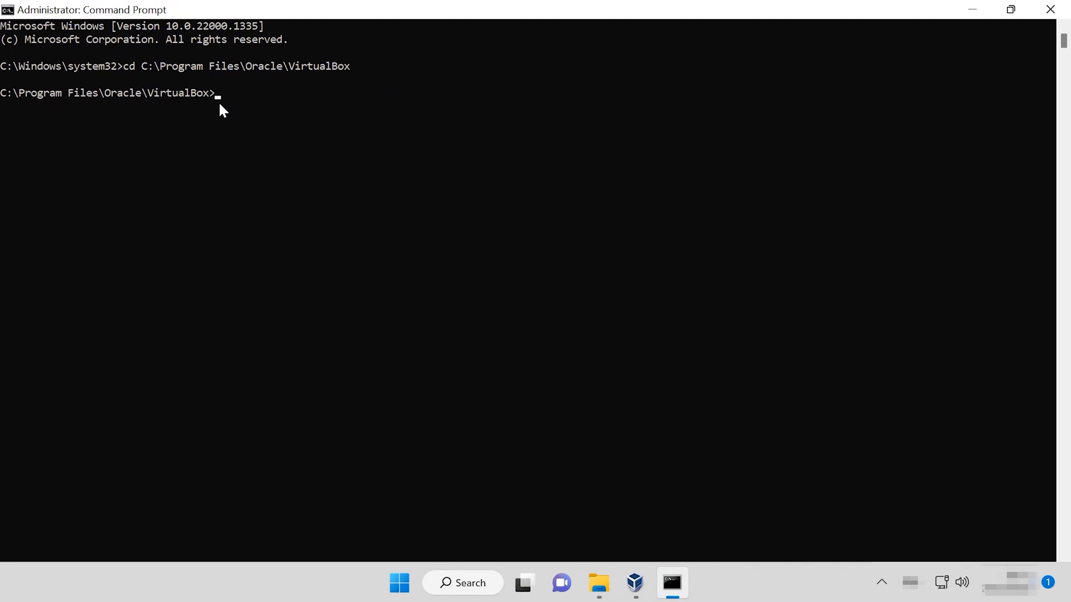
In File Explorer, copy the path of vmubuntuFromVMware-disk001.vdi from D:\Virtual machine\VirtualBox\ubuntu\vm.
click(598, 582)
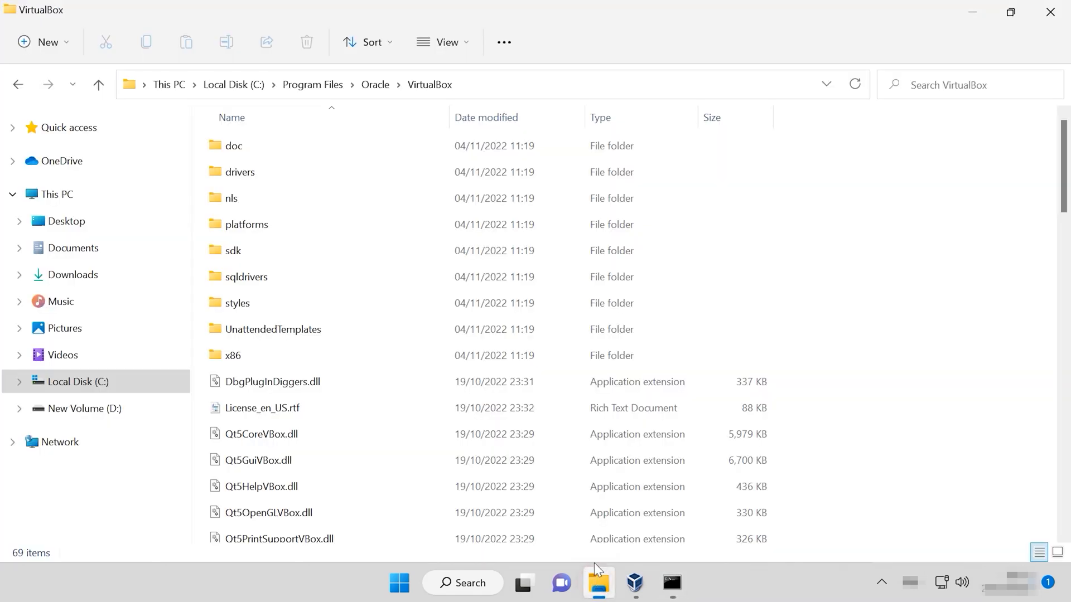
click(105, 407)
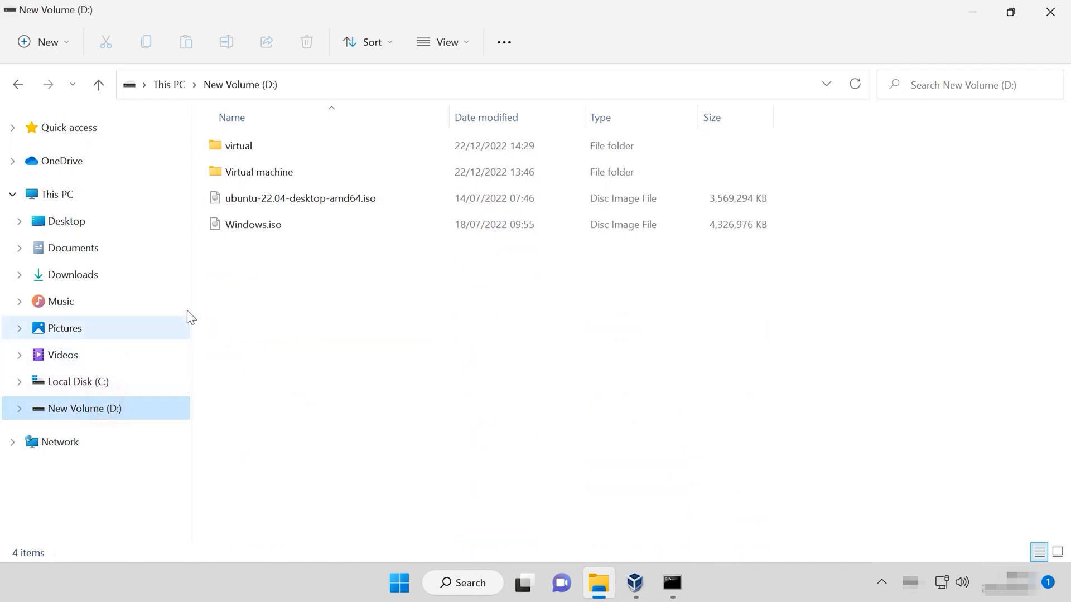
click(256, 174)
double_click(256, 174)
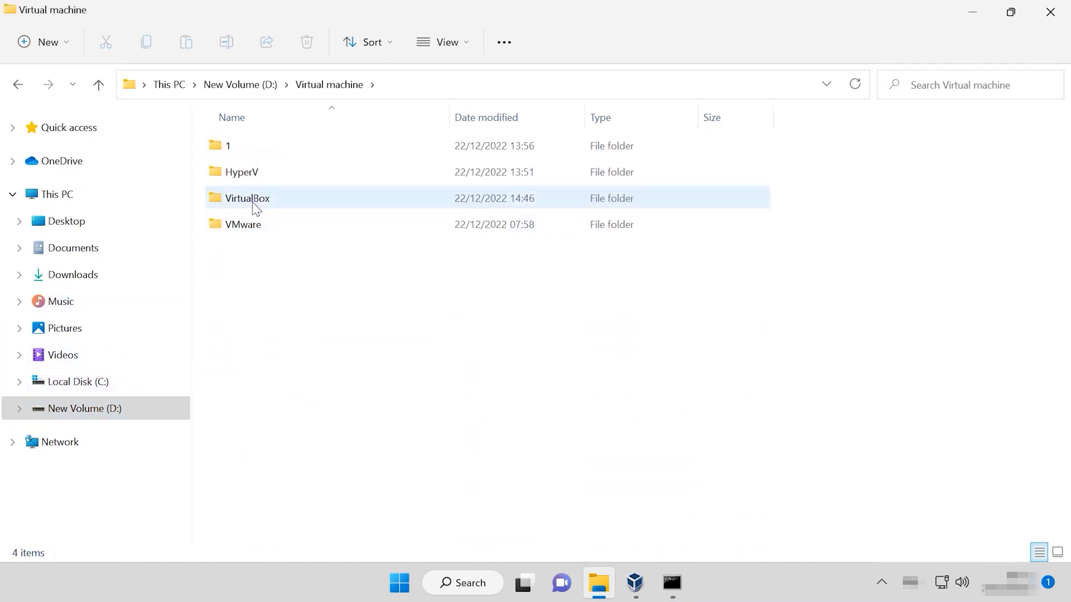
double_click(255, 205)
double_click(249, 150)
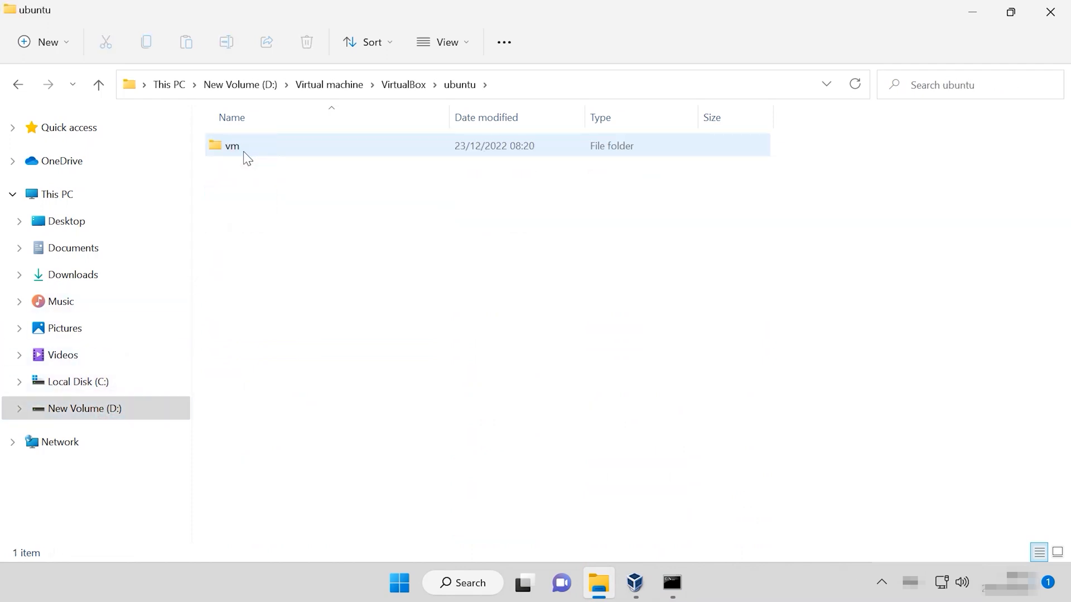
double_click(244, 152)
click(311, 254)
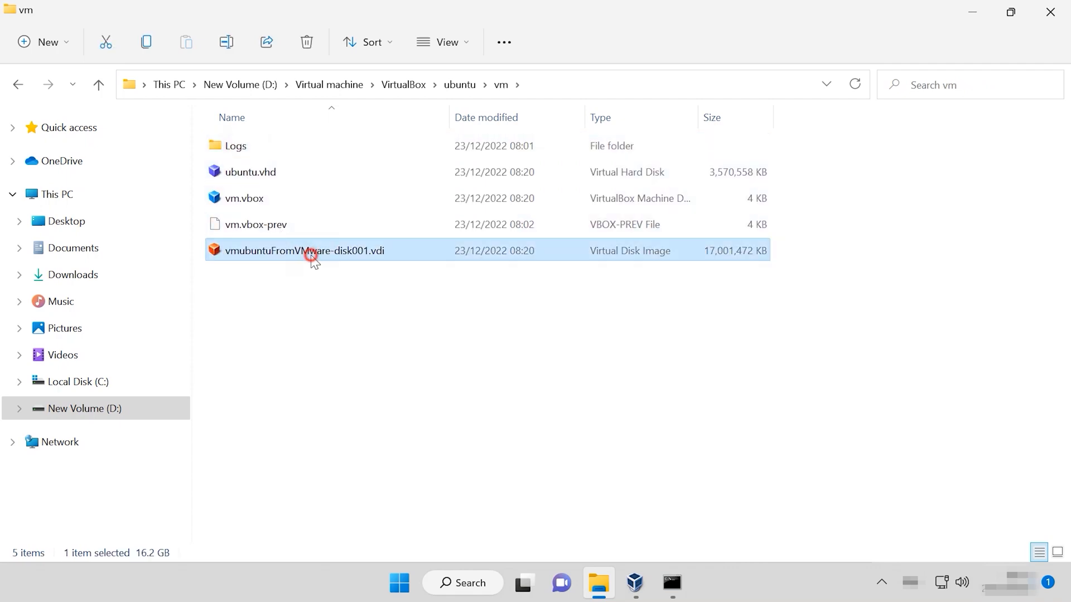
right_click(361, 254)
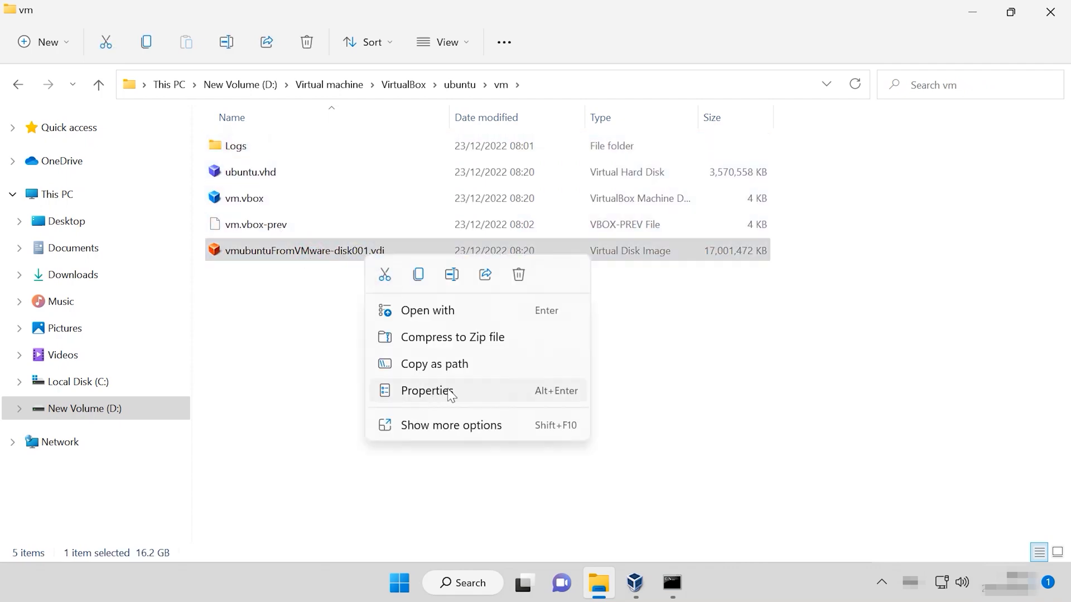
click(451, 375)
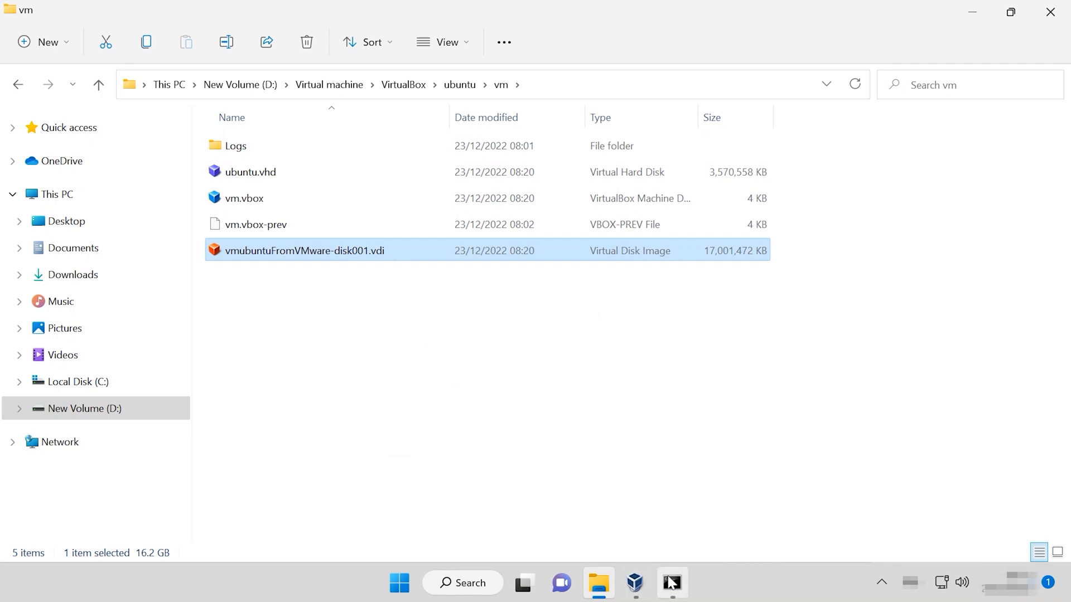
In Command Prompt, compact the VDI disk with VboxManage.exe modifyhd "D:\Virtual machine\VirtualBox\ubuntu\vm\vmubuntuFromVMware-disk001.vdi" --compact.
click(673, 583)
text(VboxManage.exe modifyhd)
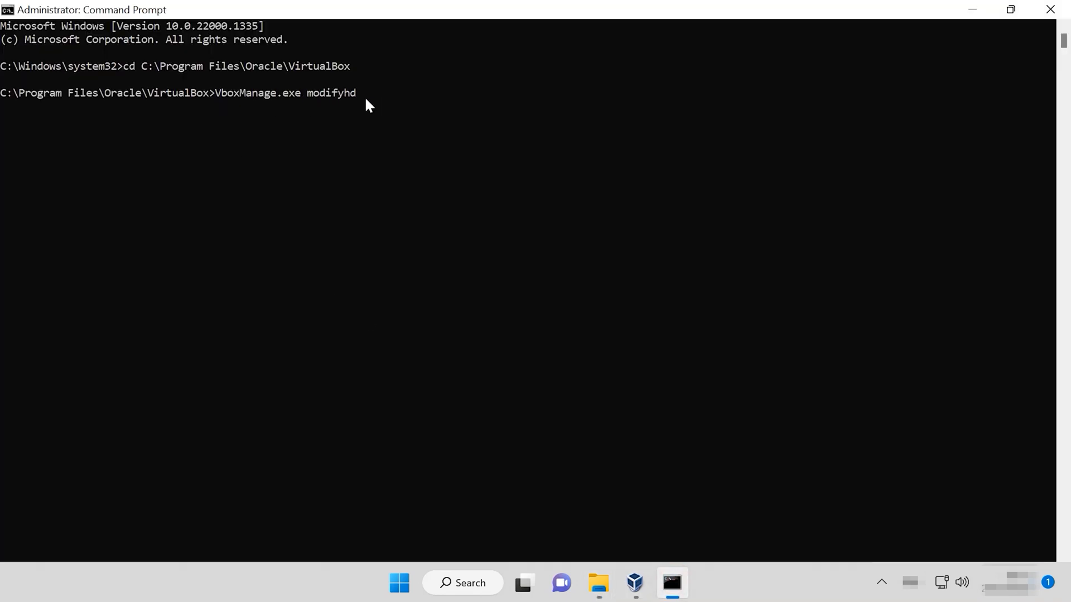
key(ctrl+v)
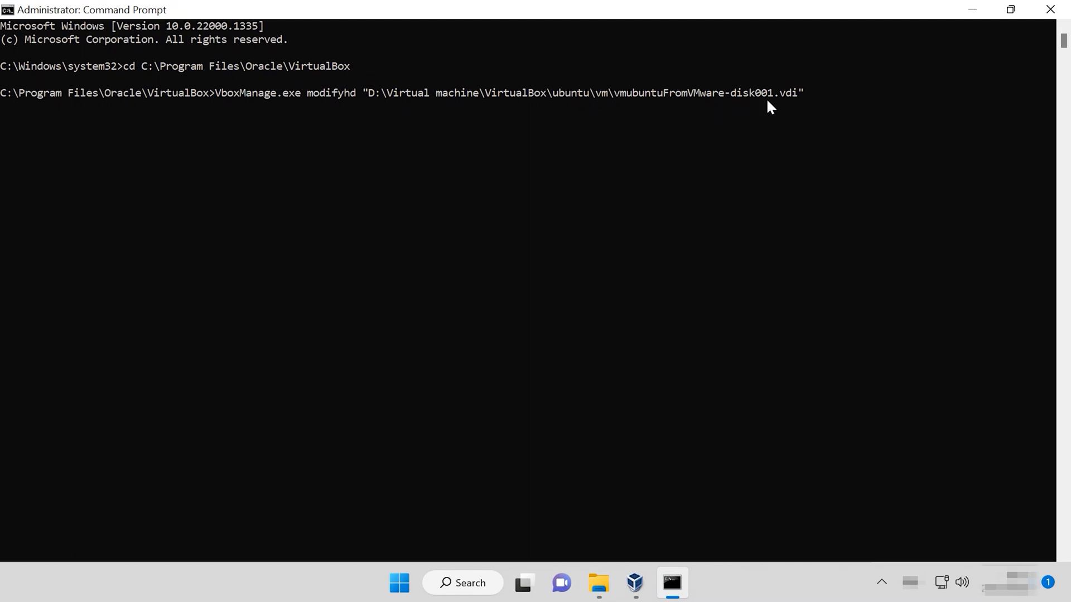
text(--compact)
key(Return)
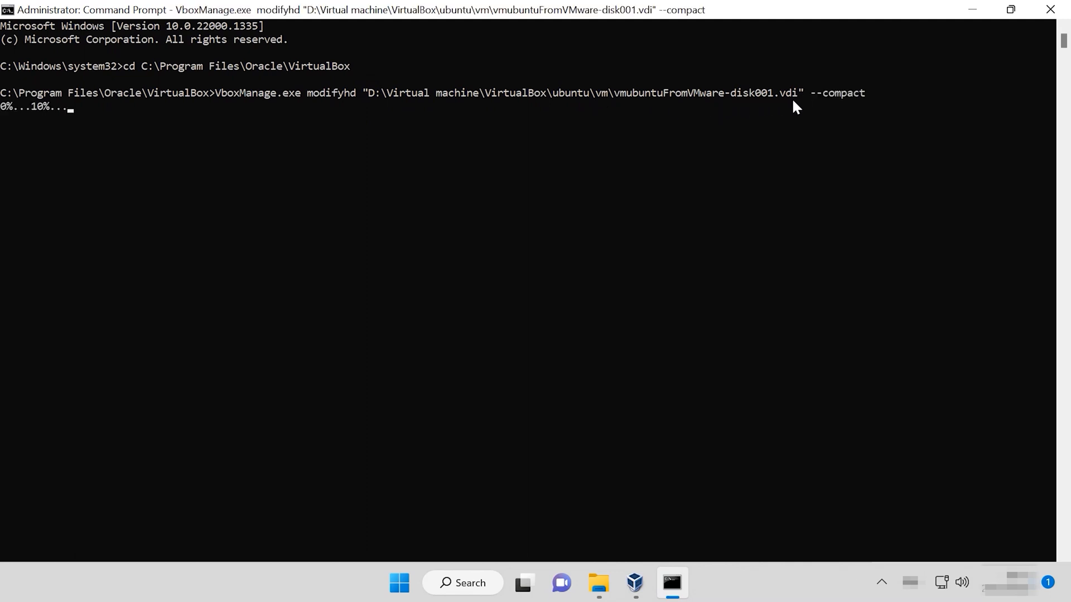